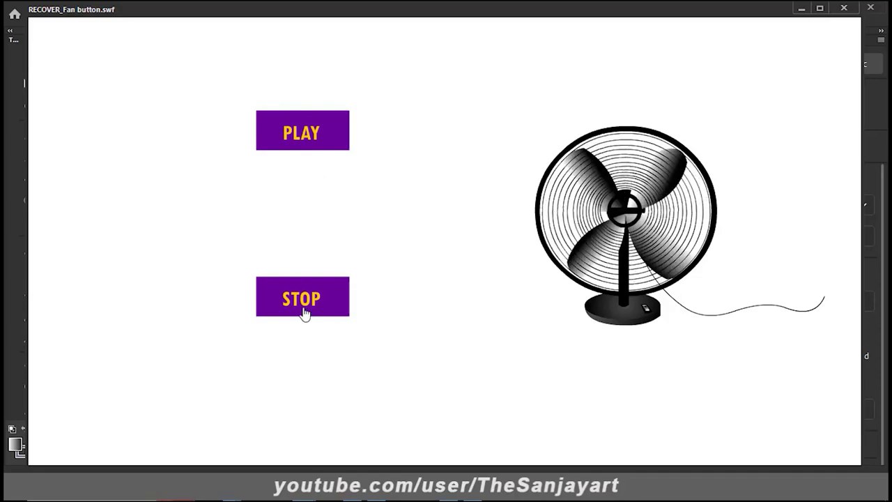
Close the fan movie preview and show the hidden ring, wings, stand and Table_ layers
left_click(845, 9)
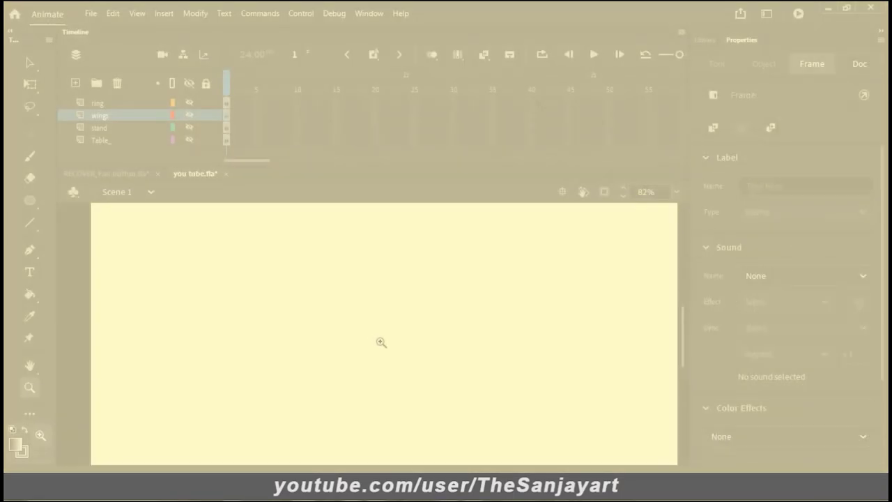
left_click(387, 341, "alt")
left_click_drag(393, 345, 398, 313)
left_click(30, 62)
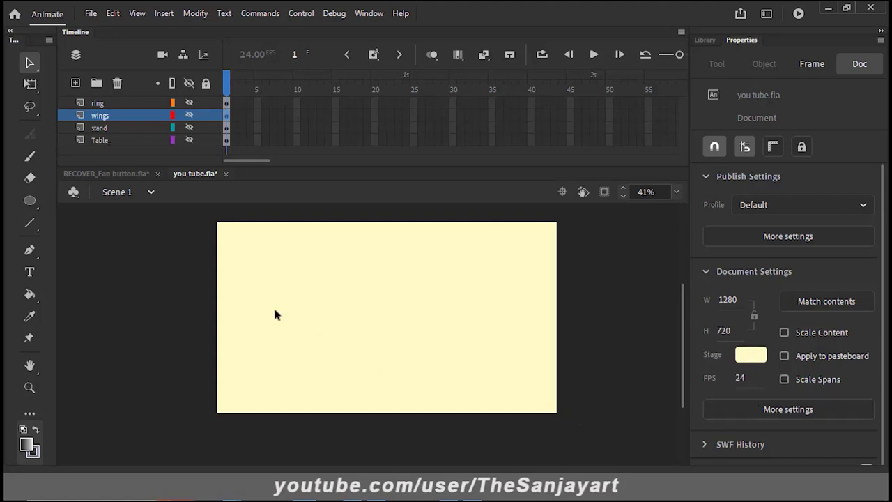
left_click(187, 104)
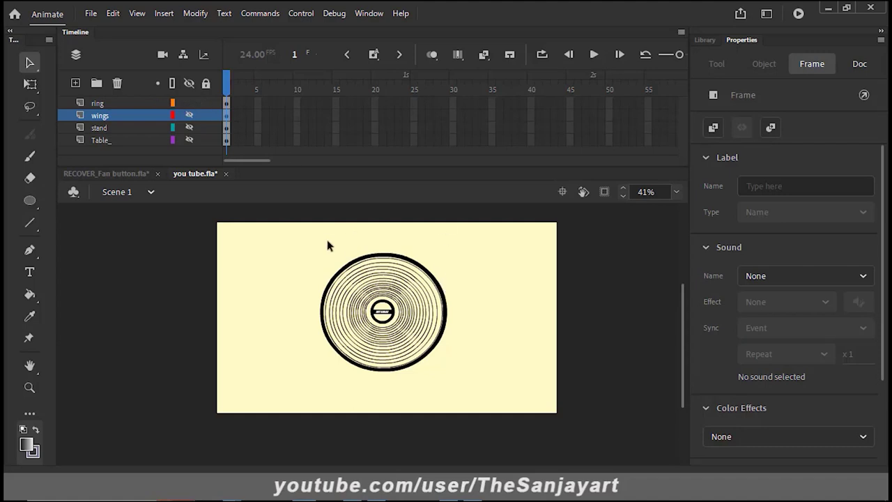
left_click(188, 115)
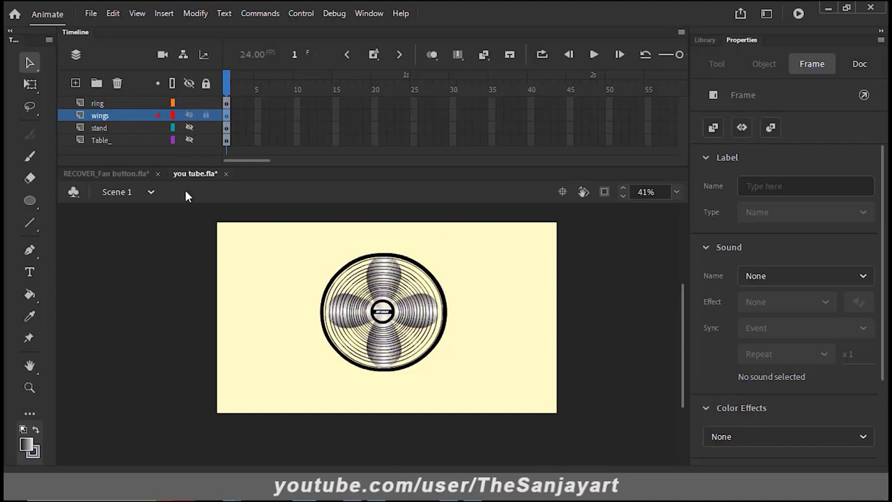
left_click(189, 127)
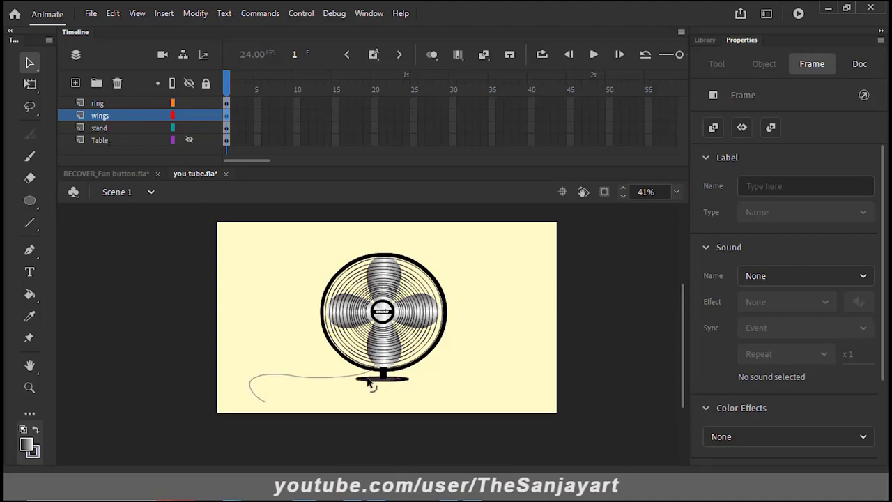
left_click(188, 140)
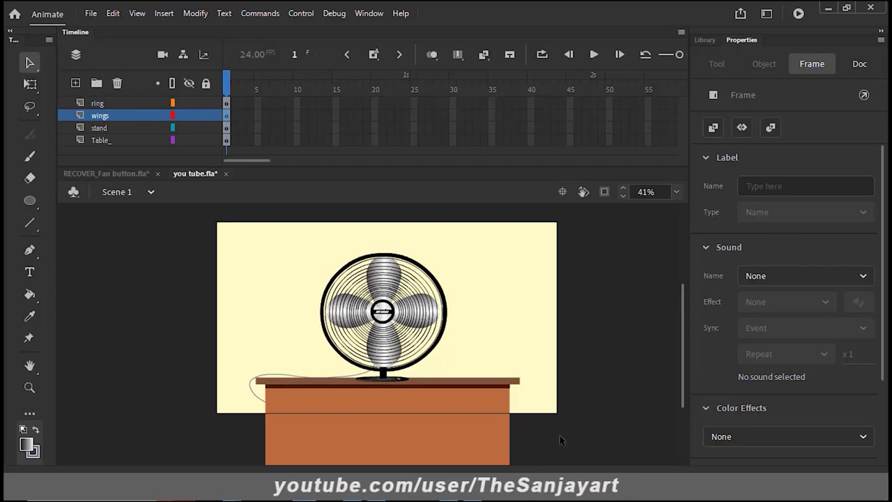
left_click(577, 294)
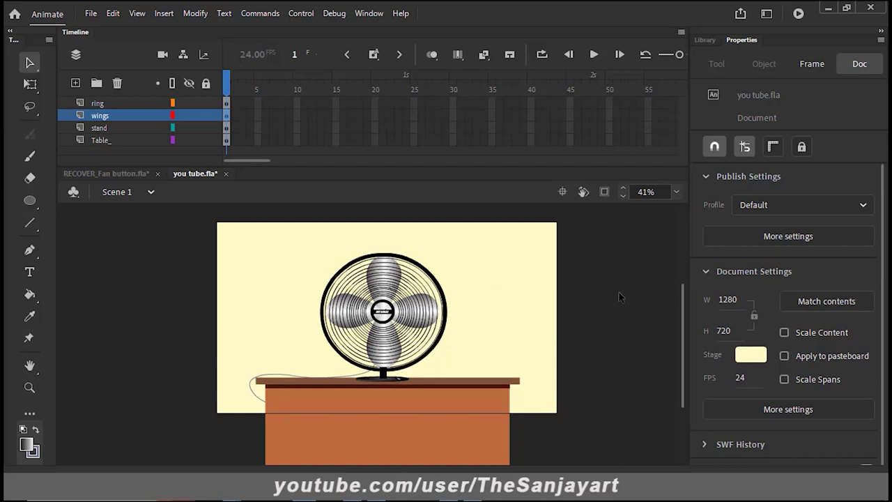
Select the gradient face of the small switch on the fan's base
left_click(113, 103)
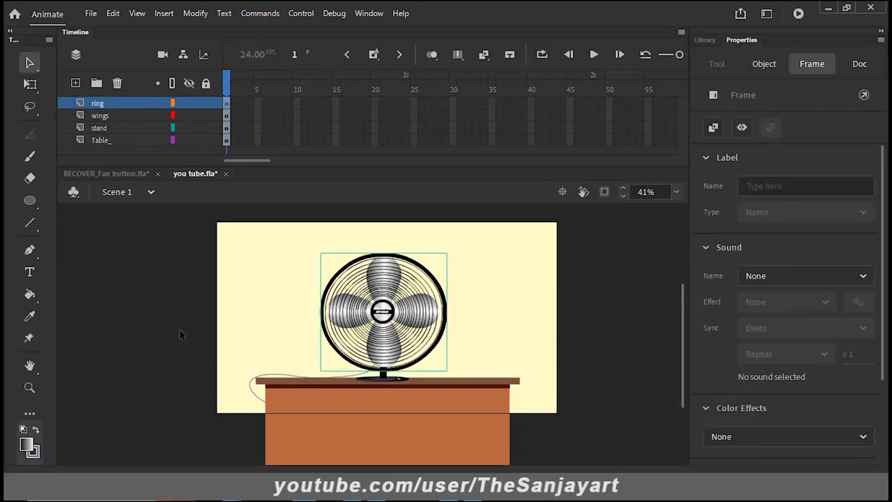
left_click(159, 335)
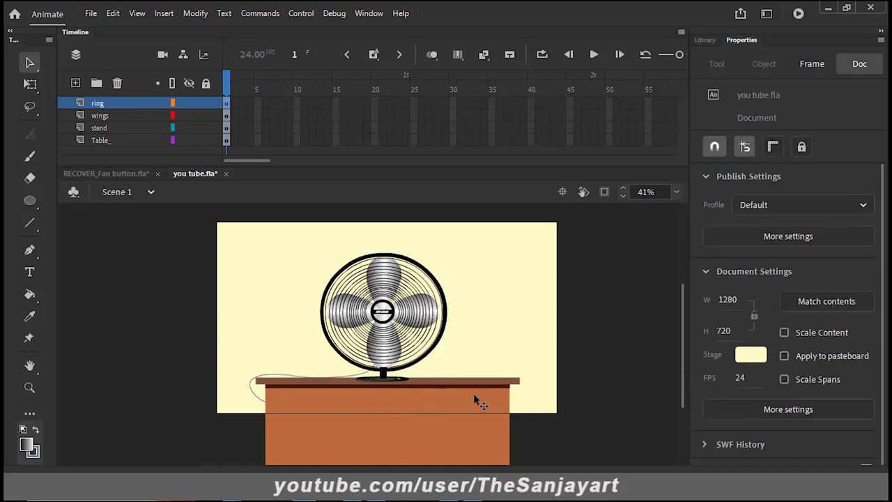
key("z")
left_click_drag(385, 366, 412, 388)
left_click_drag(326, 341, 426, 392)
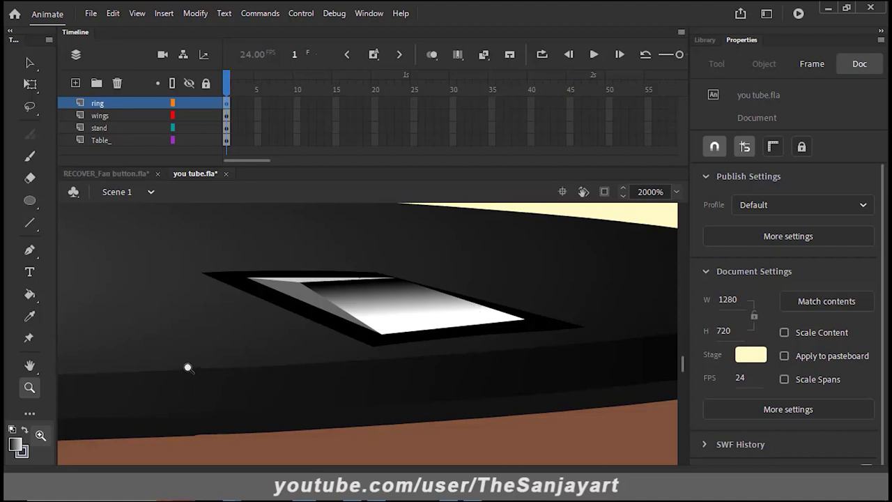
left_click(29, 64)
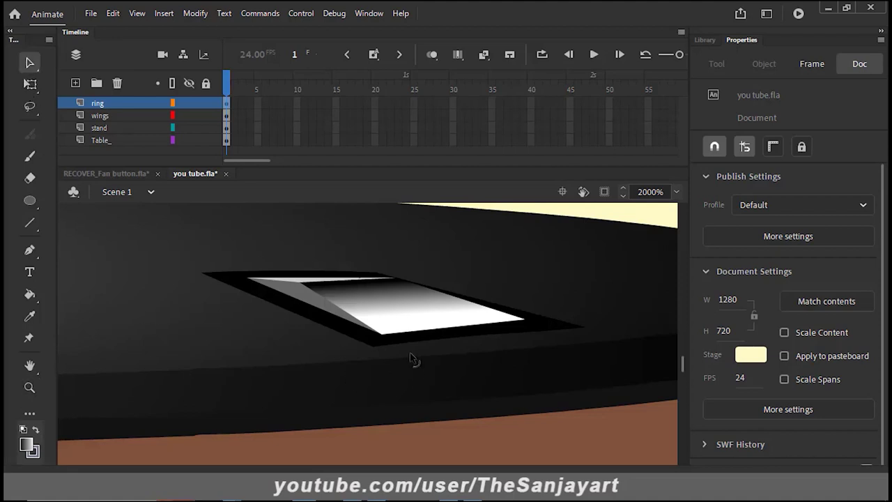
left_click(407, 311)
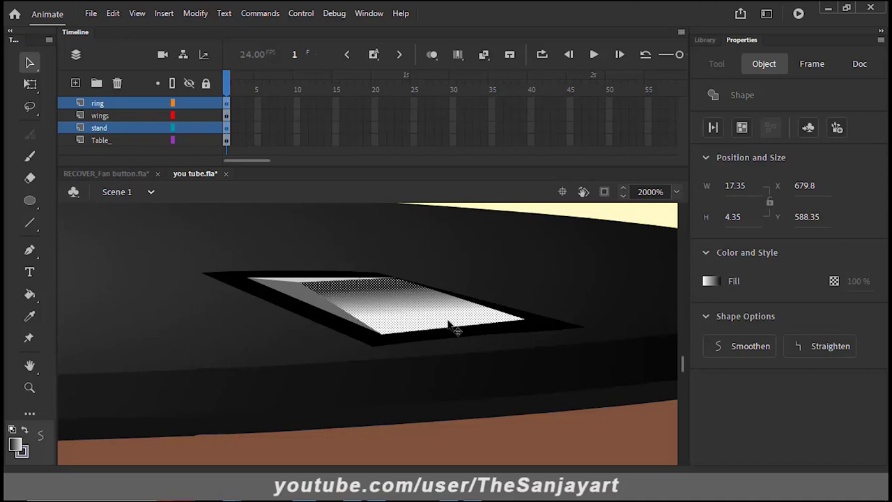
Add a new layer above the ring layer
left_click(122, 103)
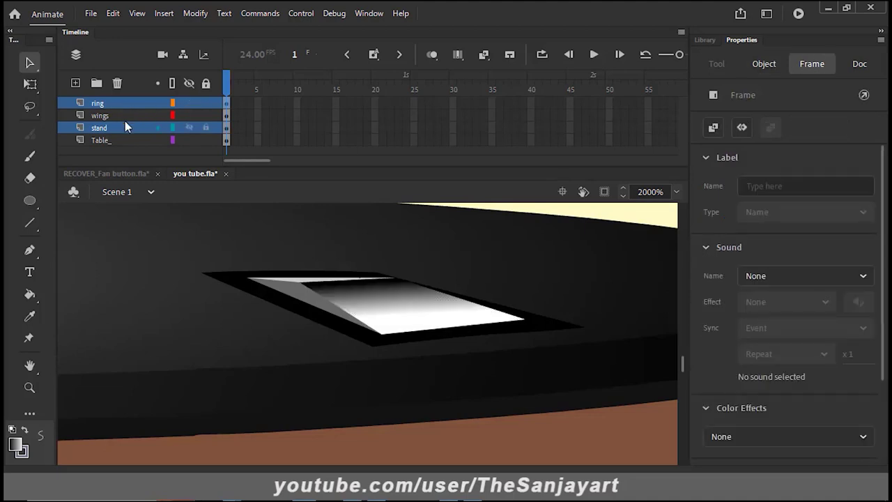
left_click(131, 130)
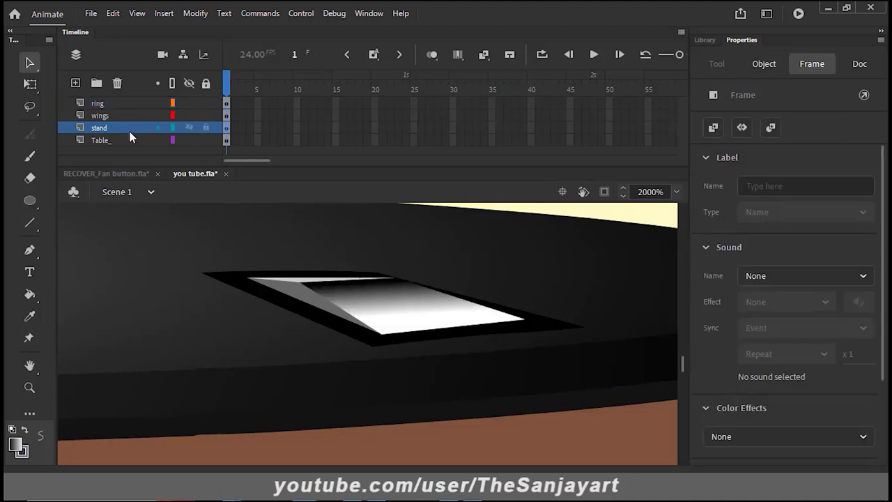
left_click(122, 106)
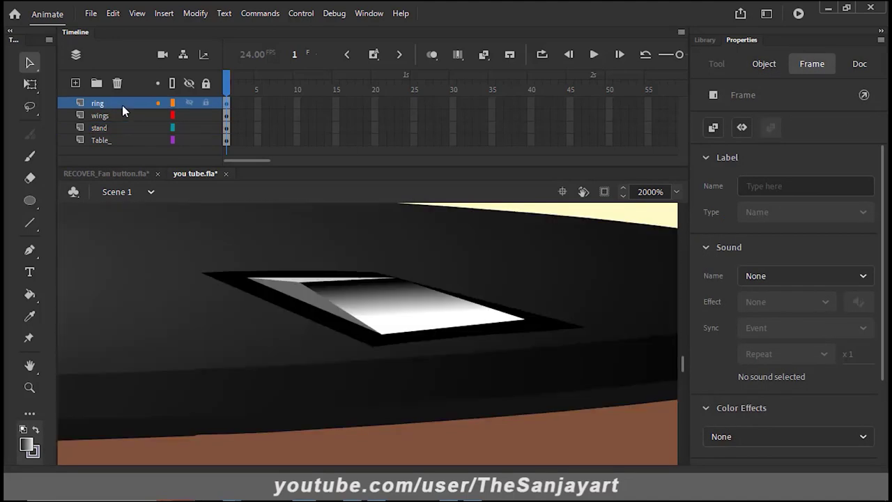
left_click(76, 82)
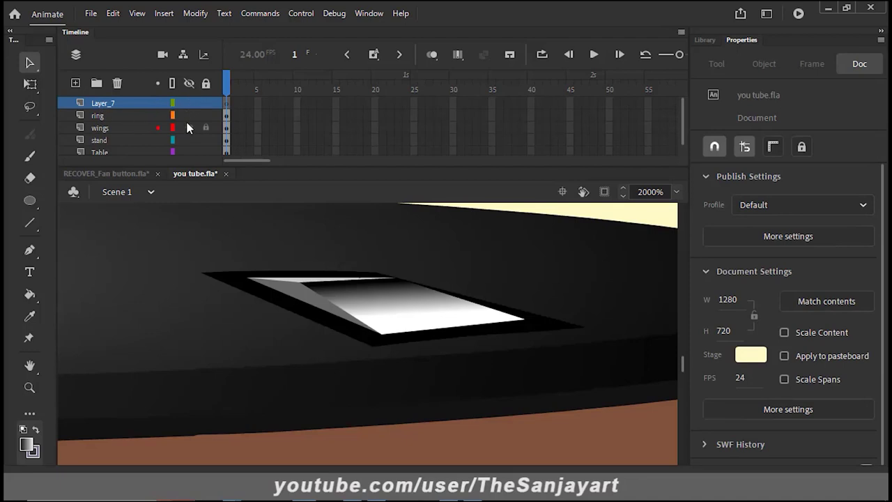
left_click(227, 104)
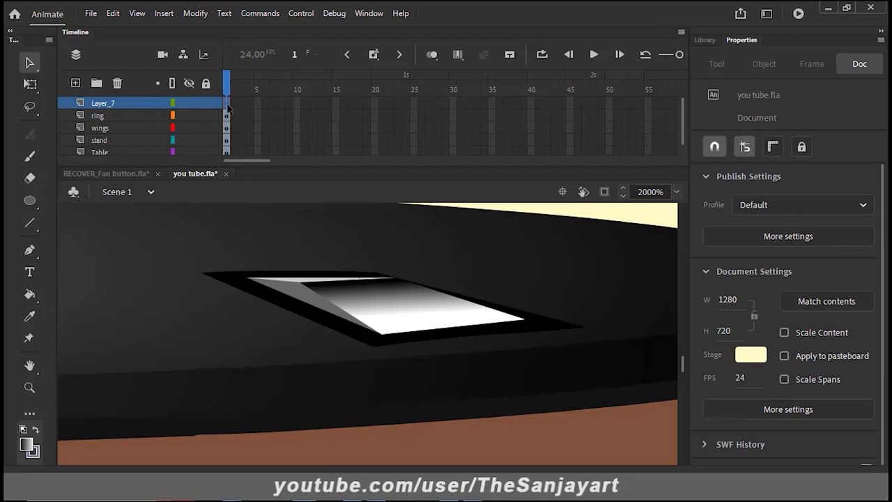
Check the switch's gradient face on the stand layer and make the new top layer active
left_click(287, 262)
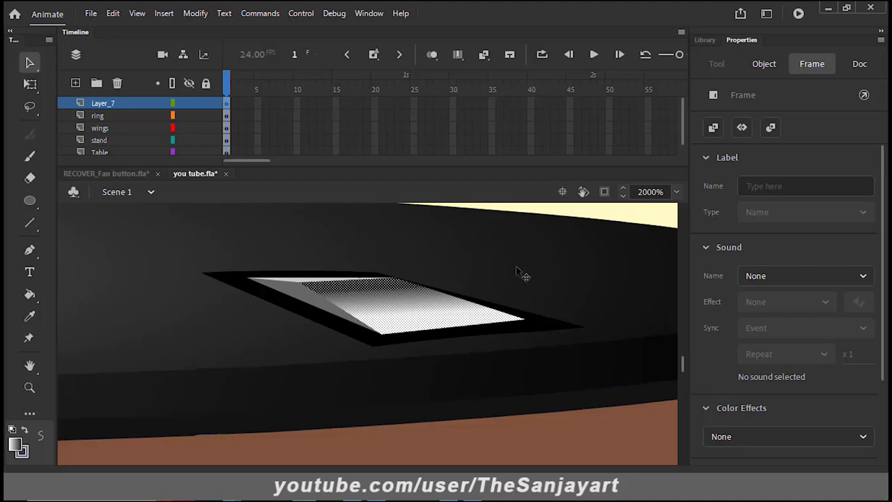
left_click(487, 297)
left_click(394, 318)
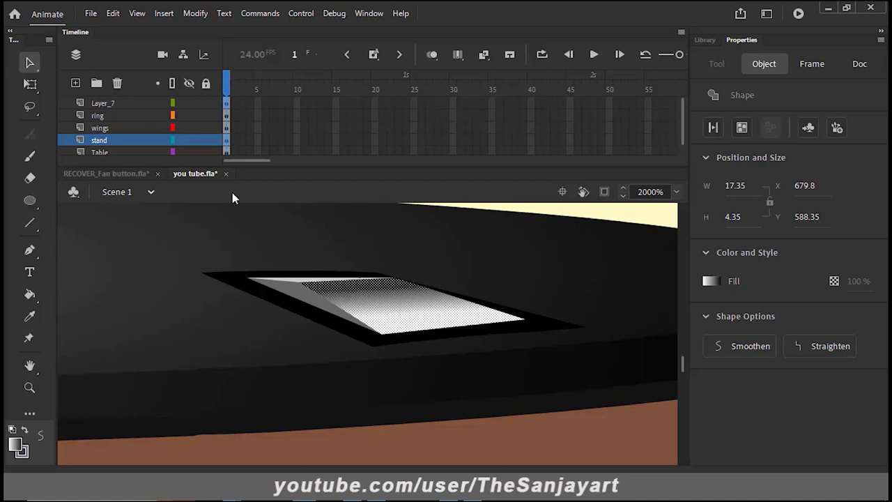
left_click(131, 102)
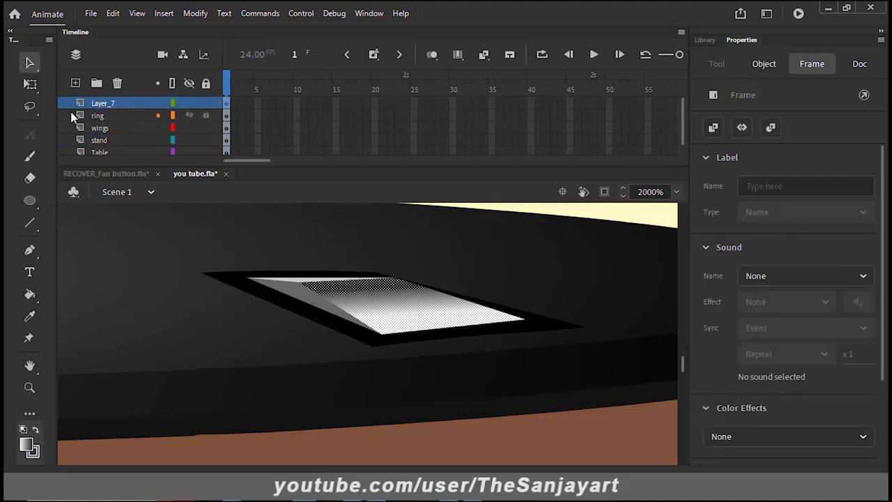
left_click(29, 64)
left_click(391, 312)
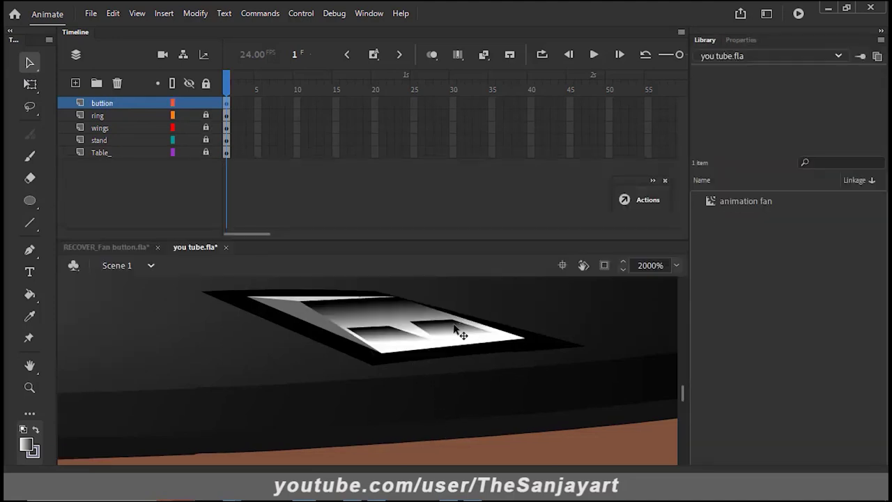
Convert the right-hand small key on the switch to a Button symbol named playbtn
left_click(454, 326)
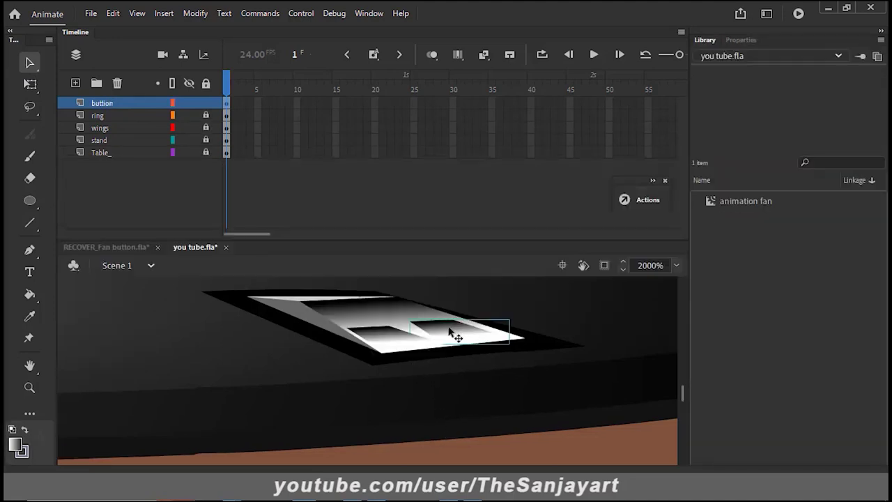
right_click(451, 327)
left_click(507, 457)
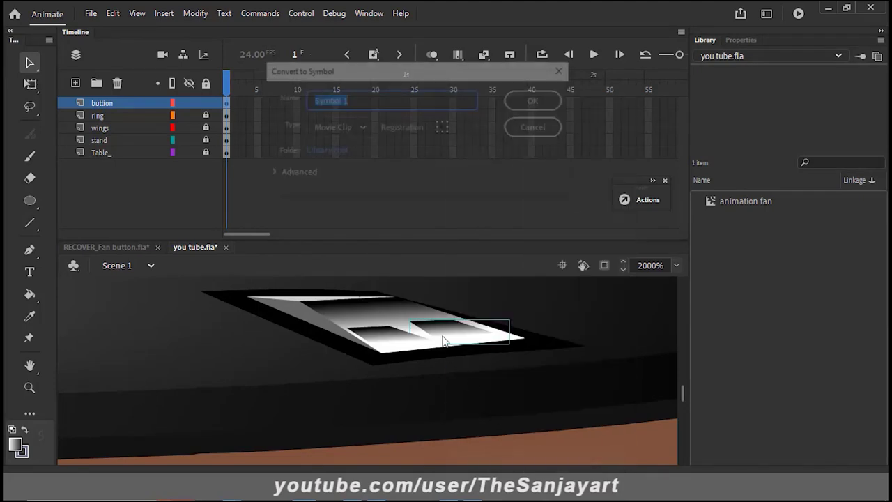
left_click(362, 127)
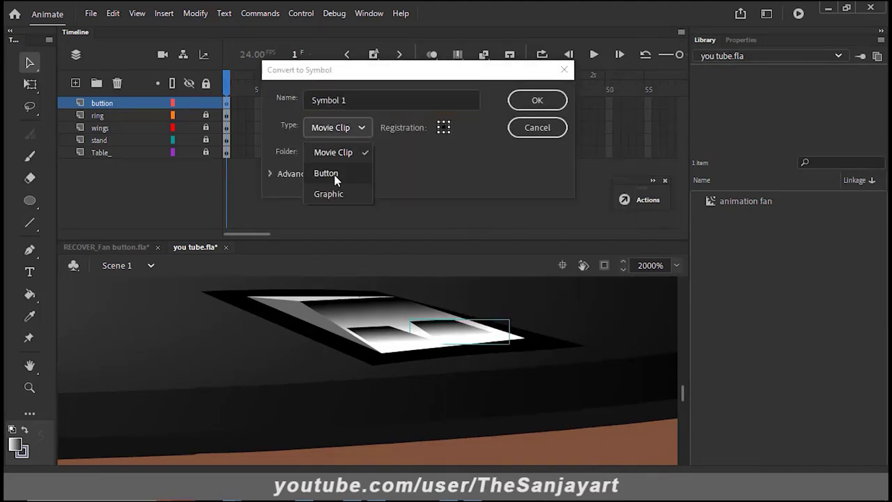
left_click(327, 174)
left_click(356, 100)
left_click_drag(355, 100, 297, 101)
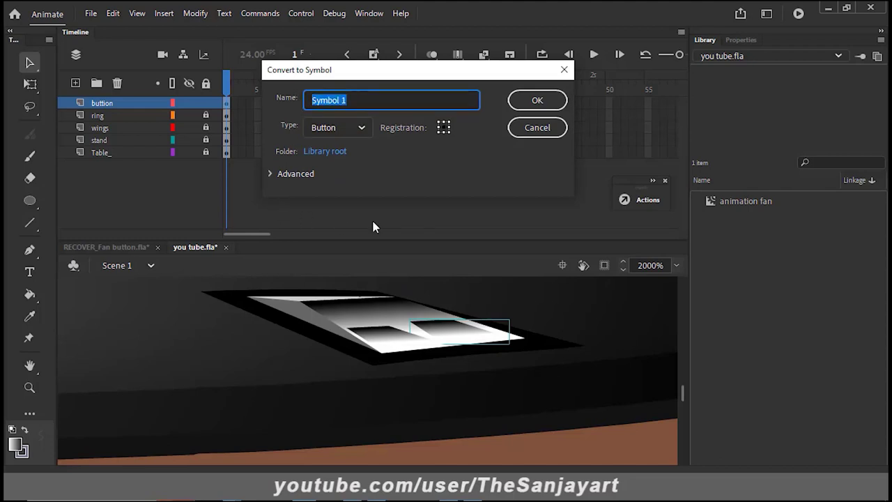
type("play")
type("btn")
left_click(531, 101)
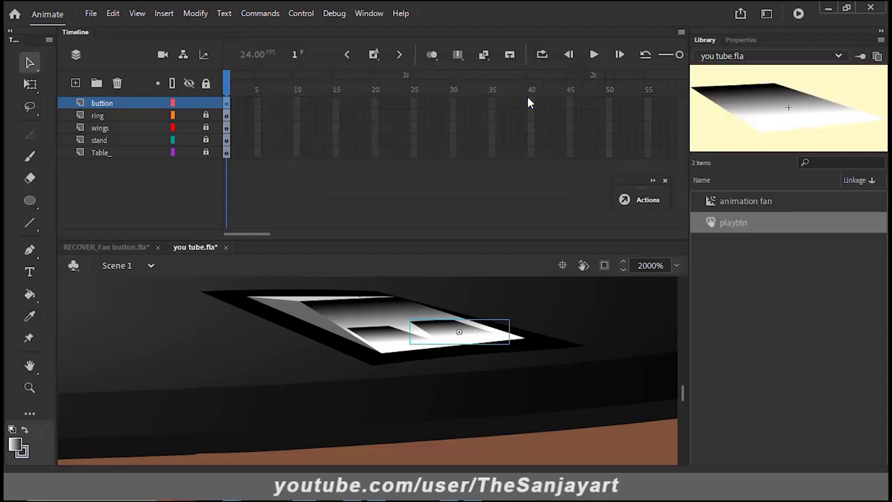
Give the playbtn instance the instance name btn1
left_click(740, 39)
left_click(757, 119)
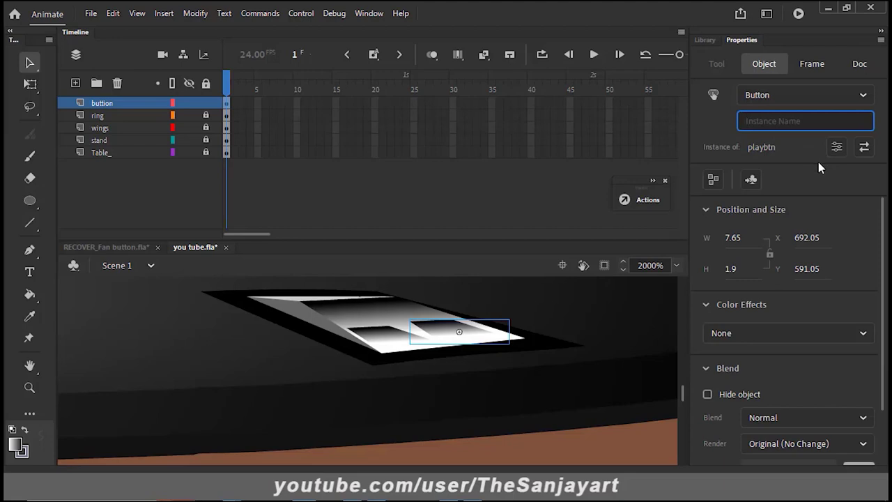
type("btn0")
key("BackSpace")
type("1")
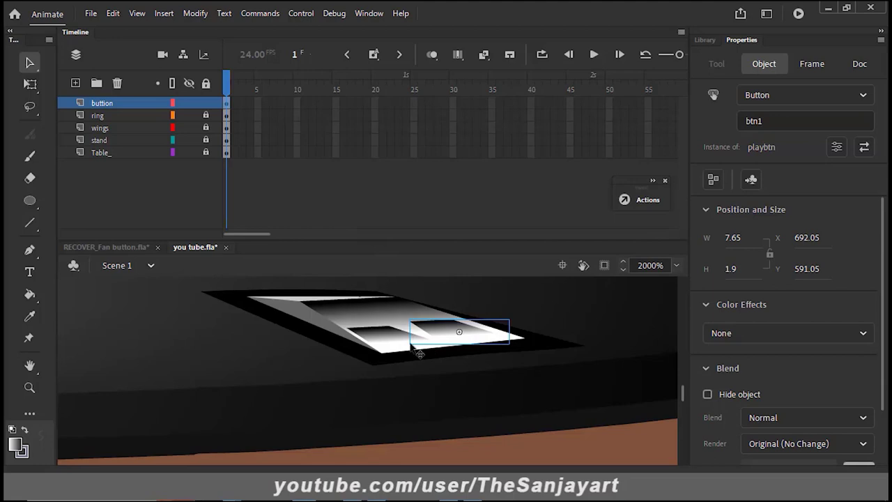
Convert the left-hand small key on the switch to a Button symbol named stopbtn
left_click(383, 351)
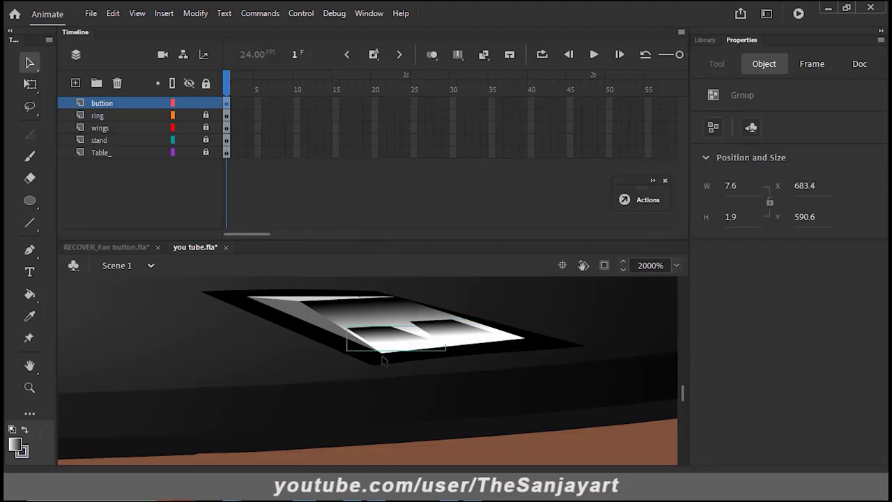
right_click(380, 340)
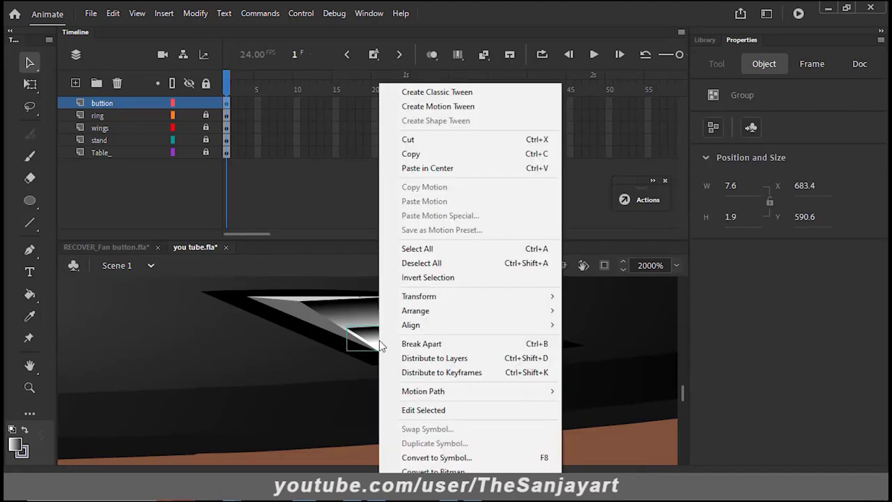
left_click(437, 460)
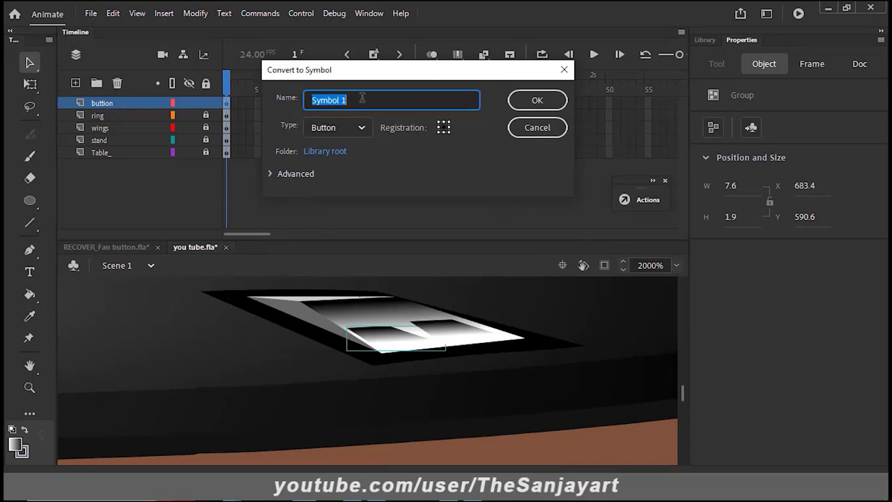
type("stopbtn")
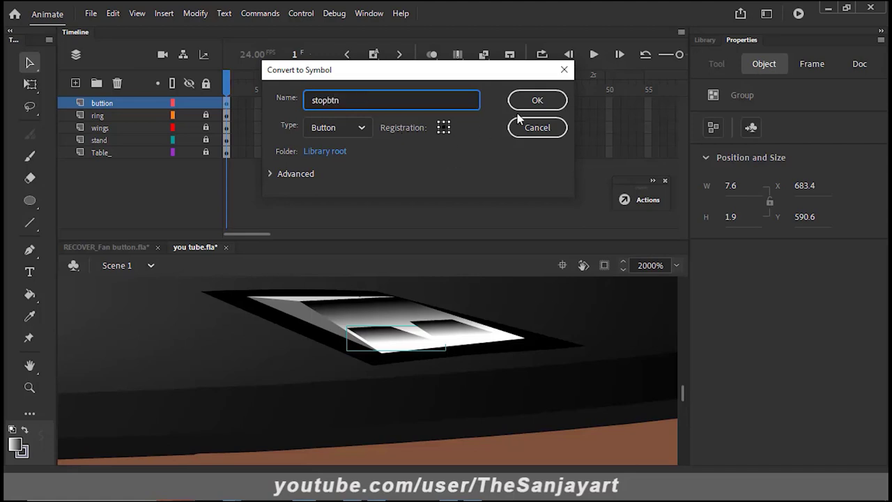
left_click(524, 95)
Give the stopbtn instance the instance name btn2, then reselect the playbtn instance
left_click(766, 122)
type("btn2")
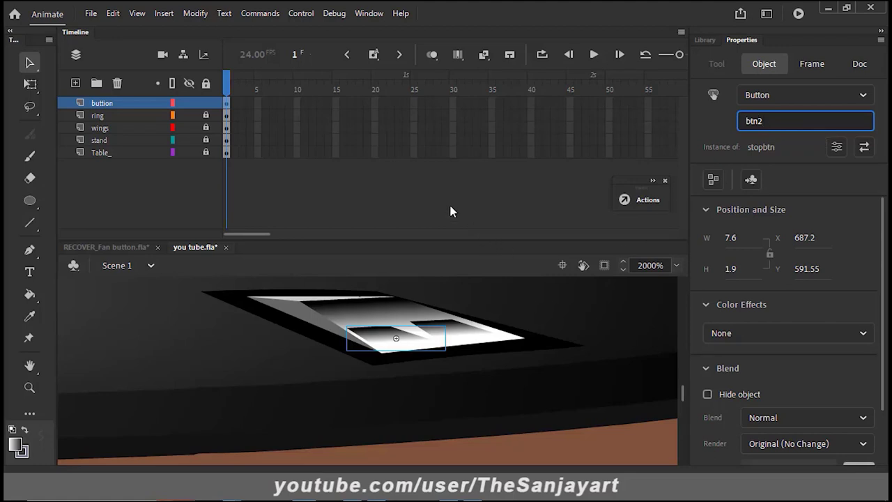
left_click(449, 210)
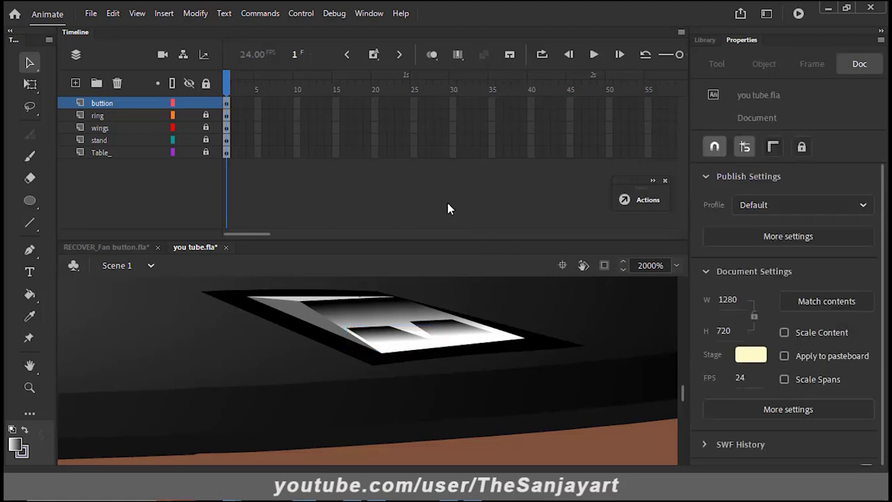
left_click(464, 338)
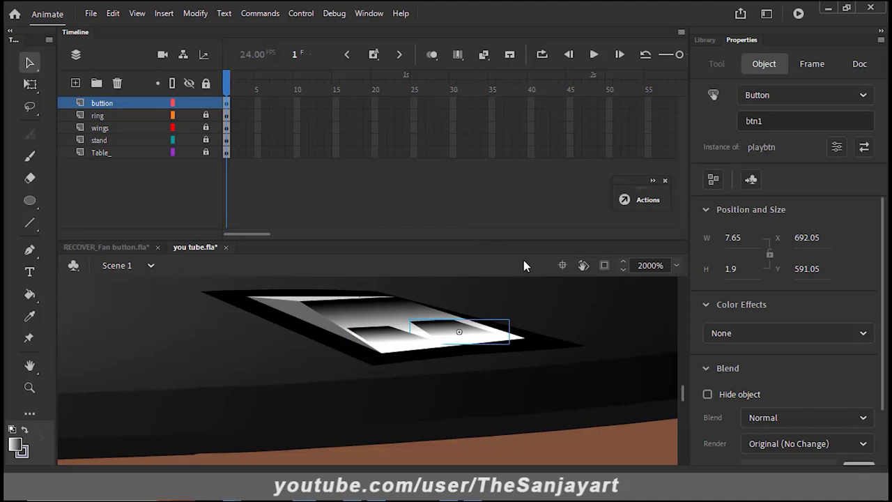
Open the script editor for the button layer's first frame and place it clear of the switch
left_click_drag(529, 334, 522, 365)
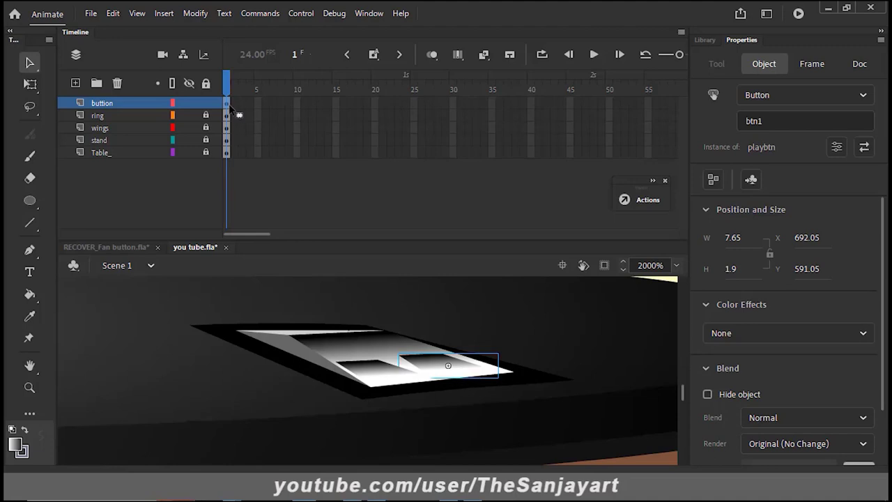
left_click(650, 202)
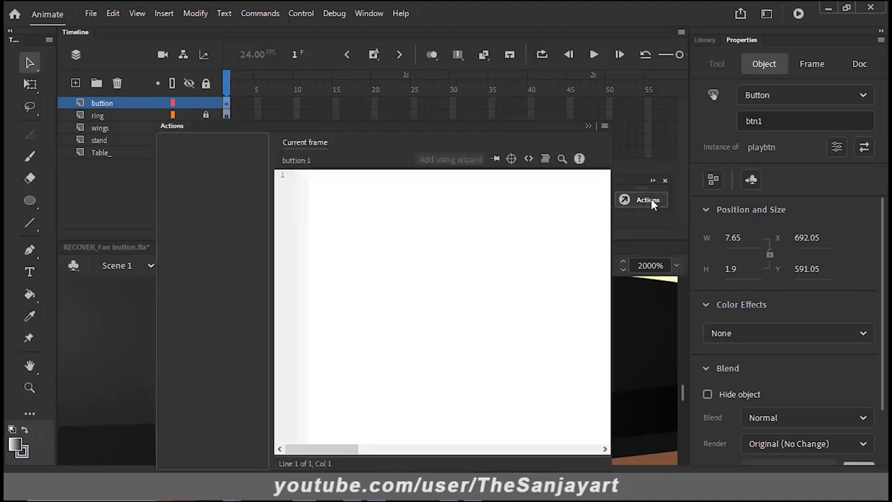
left_click_drag(327, 136, 570, 132)
left_click_drag(297, 289, 82, 305)
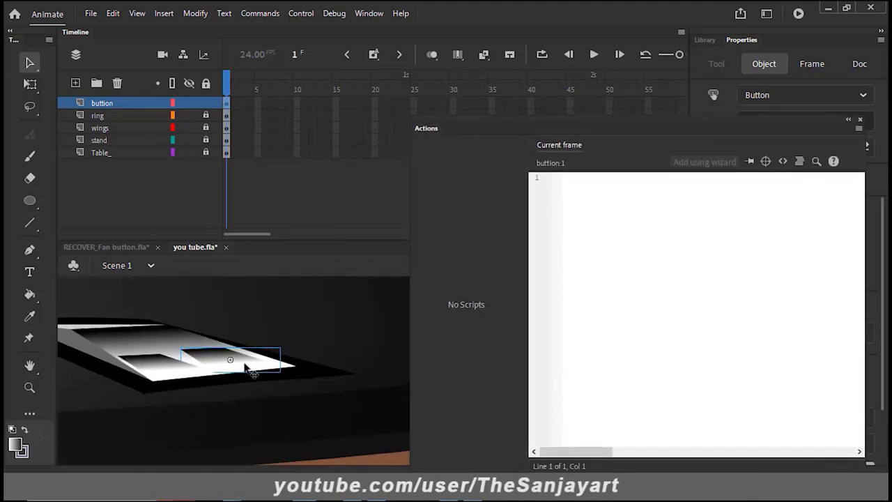
Add the ActionScript Mouse Click Event code snippet from Event Handlers to the btn1 instance
left_click(783, 161)
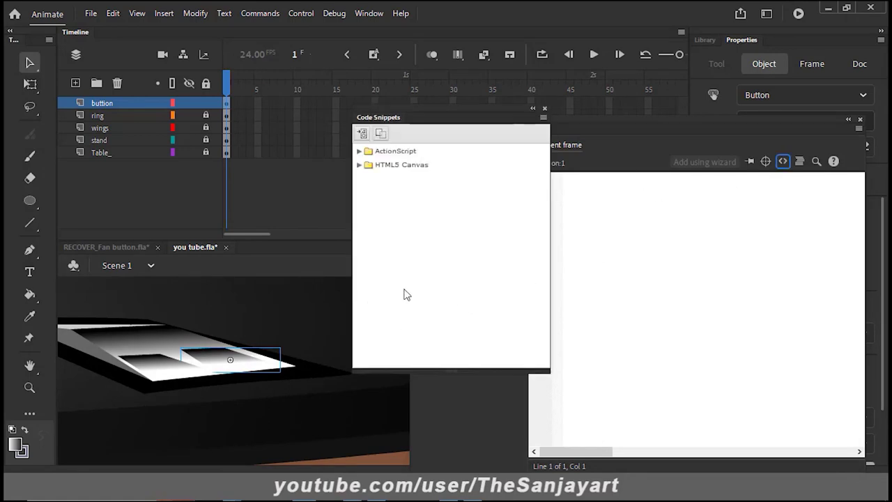
left_click(360, 151)
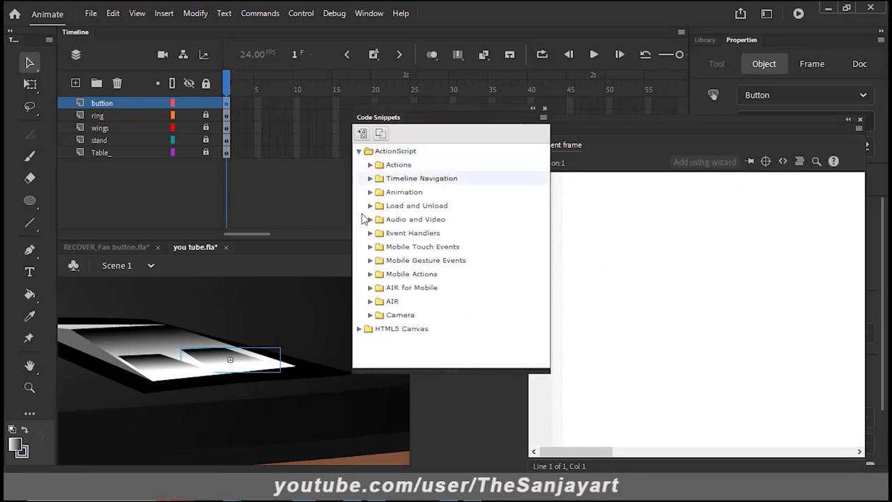
left_click(370, 165)
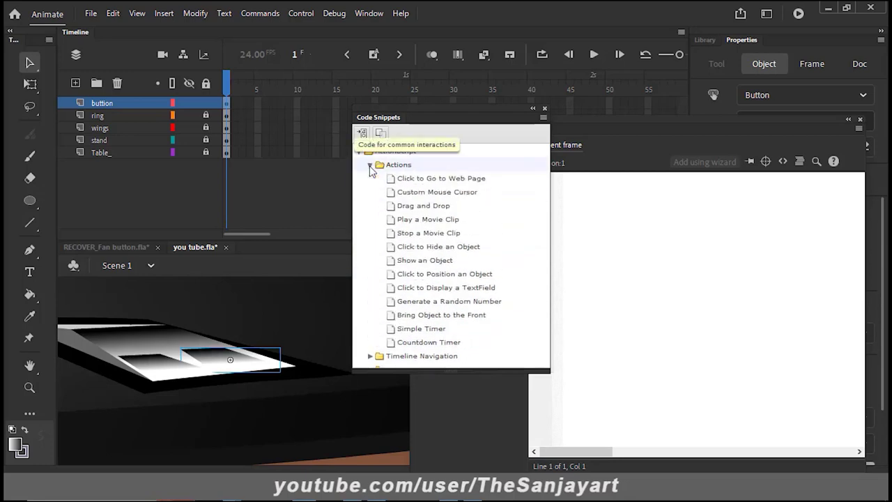
scroll(474, 327, "down", 1)
scroll(474, 328, "down", 2)
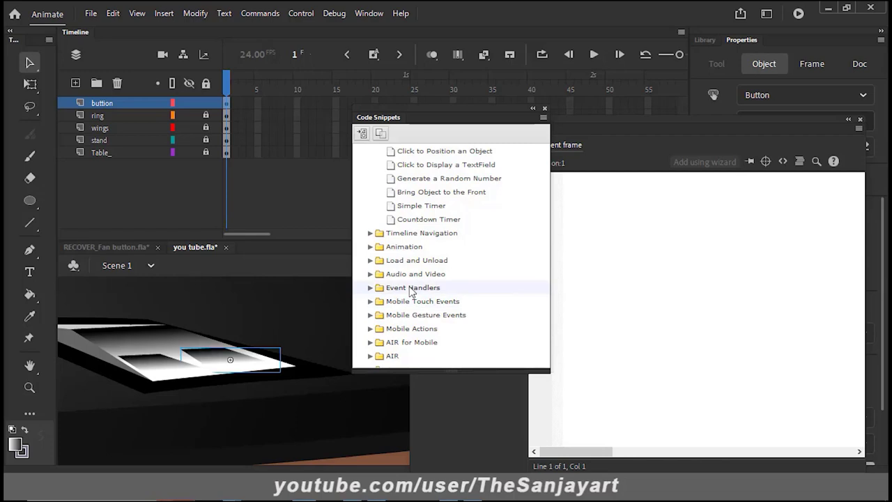
left_click(370, 288)
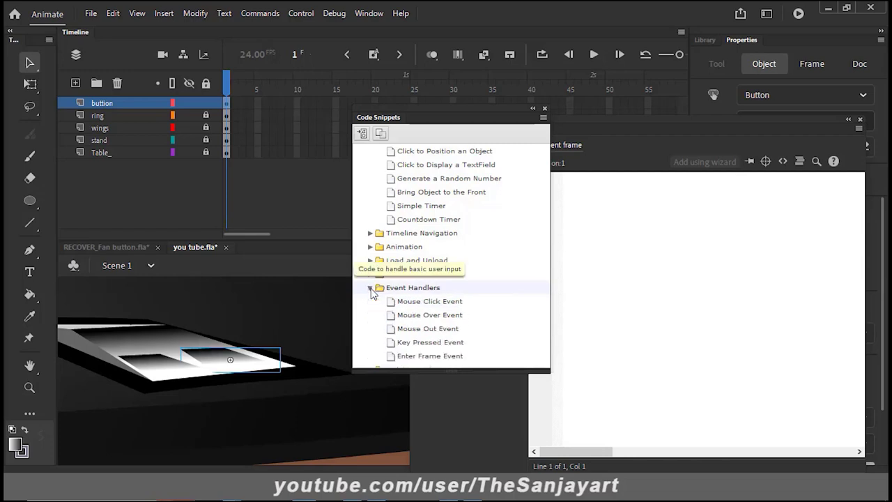
double_click(420, 301)
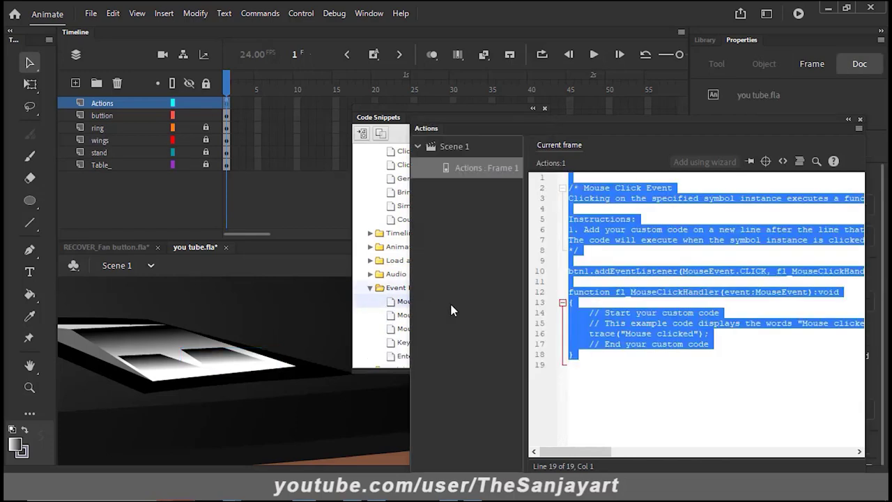
Insert play (); as the first statement of btn1's click handler, then close the script editor
left_click(591, 305)
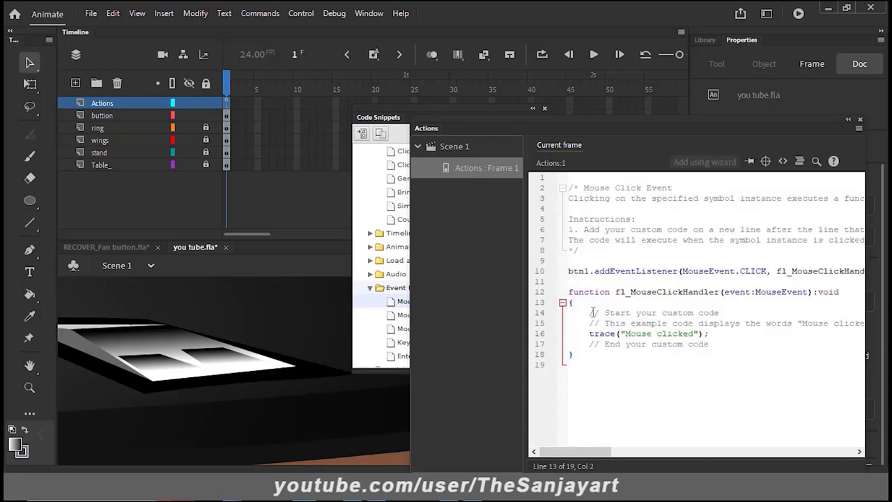
key("Return")
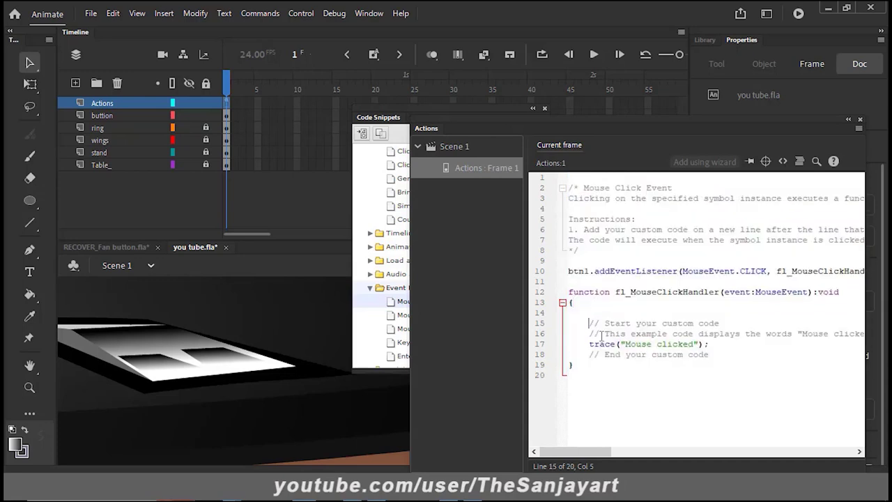
type("stop ();")
left_click_drag(610, 314, 589, 314)
type("play")
left_click(682, 403)
left_click(861, 120)
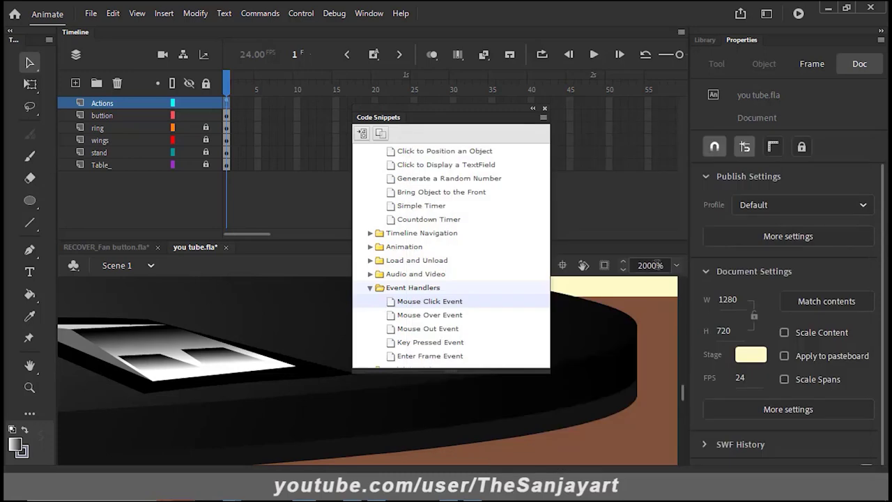
Add the Mouse Click Event code snippet to the stopbtn instance btn2
left_click_drag(475, 118, 653, 131)
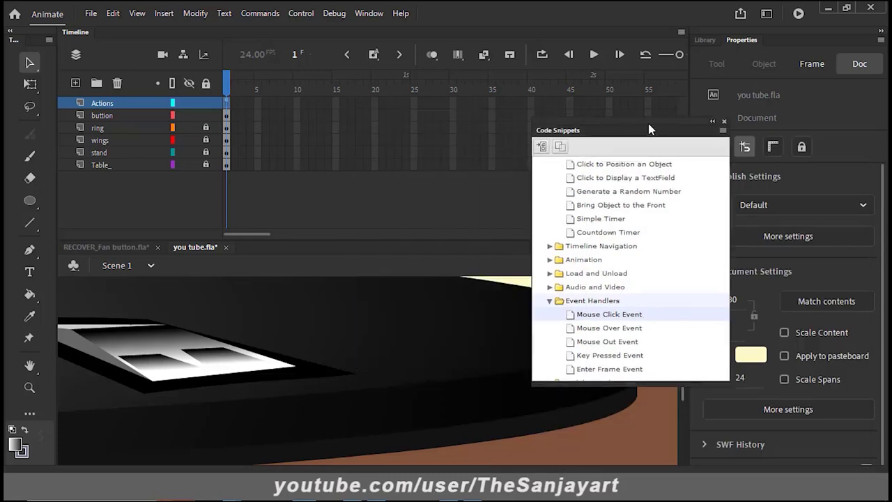
left_click(168, 372)
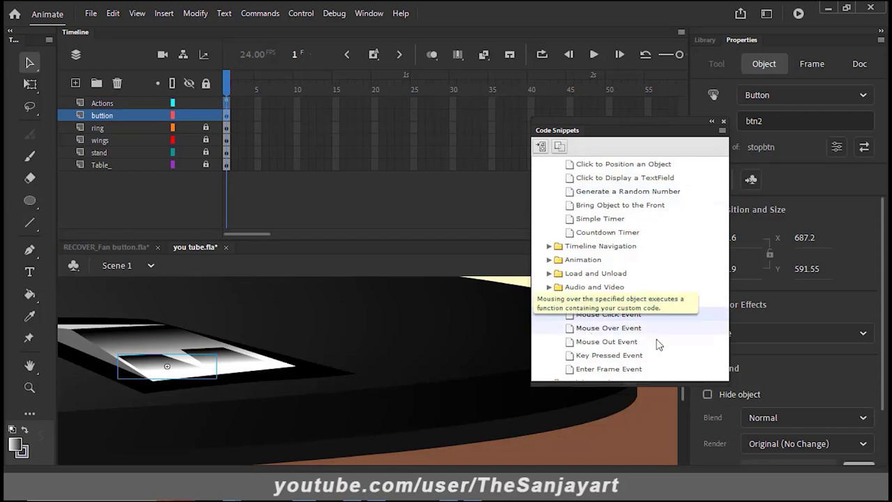
double_click(609, 315)
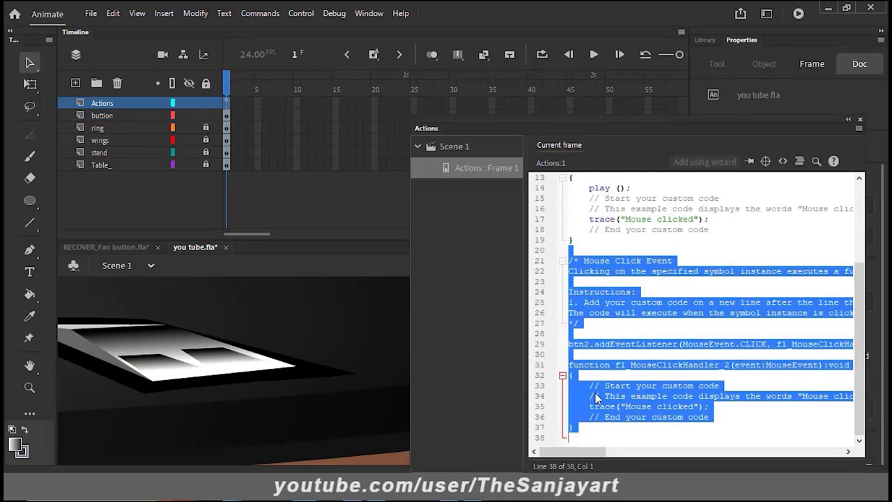
Insert a stop () call as the first statement of btn2's click handler, then close the script editor and code snippets
left_click(590, 379)
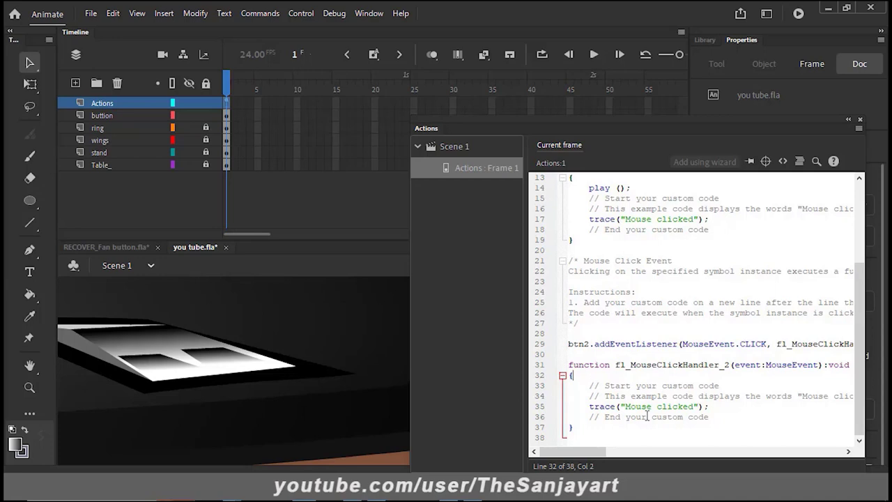
key("Return")
left_click(596, 383)
type("stop")
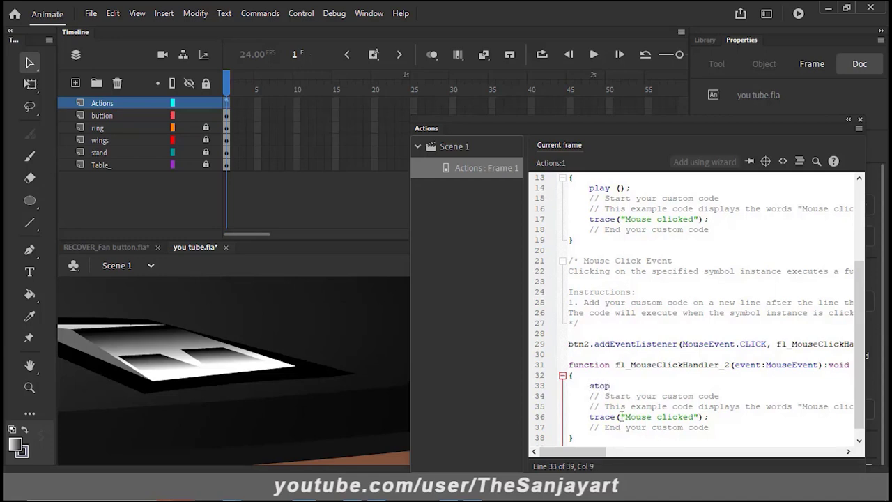
type(" ()")
left_click(860, 120)
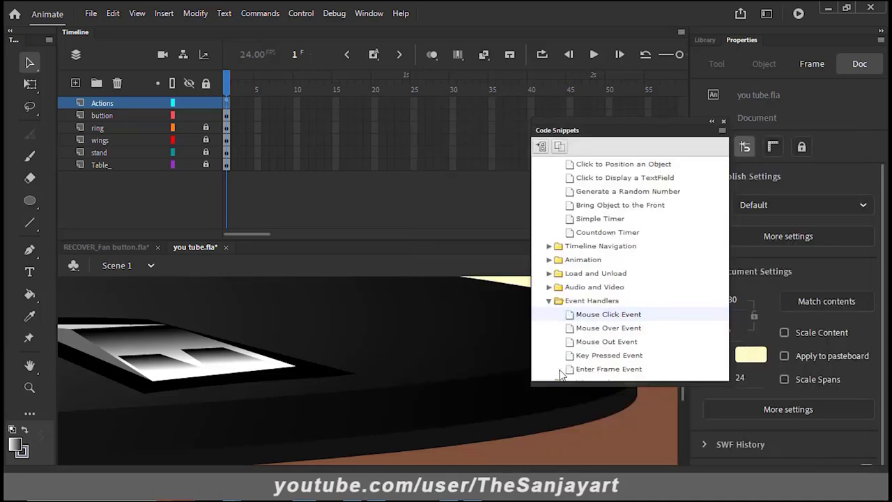
left_click(723, 122)
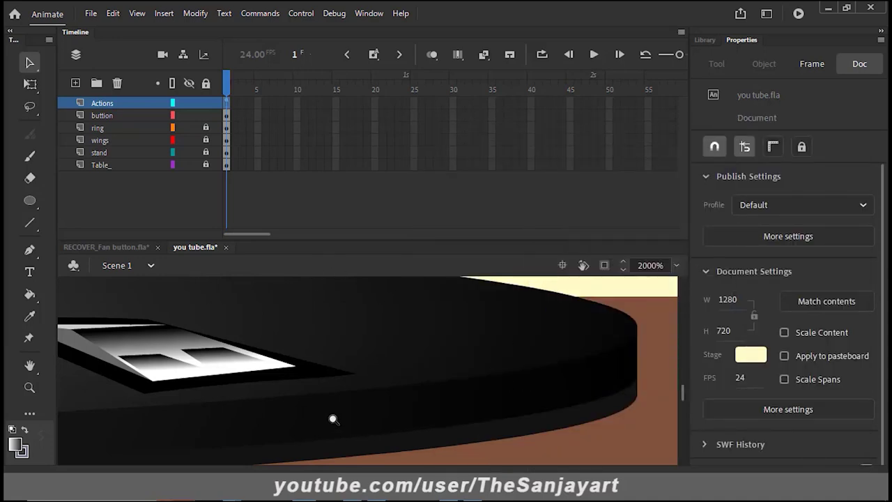
Unlock all layers and hide every layer except wings so only the fan blades show
key("z")
left_click(327, 382, "alt")
left_click(326, 382, "alt")
left_click(326, 382, "alt")
left_click(325, 381, "alt")
left_click_drag(398, 373, 472, 446)
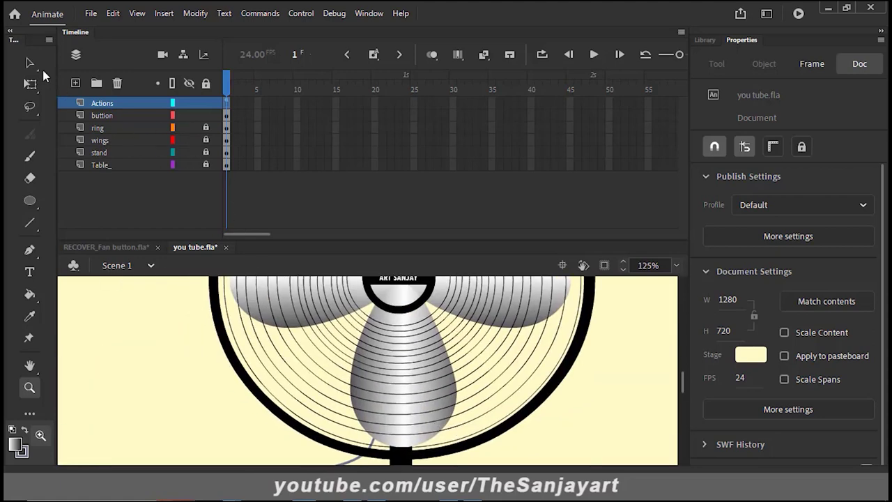
left_click(129, 209)
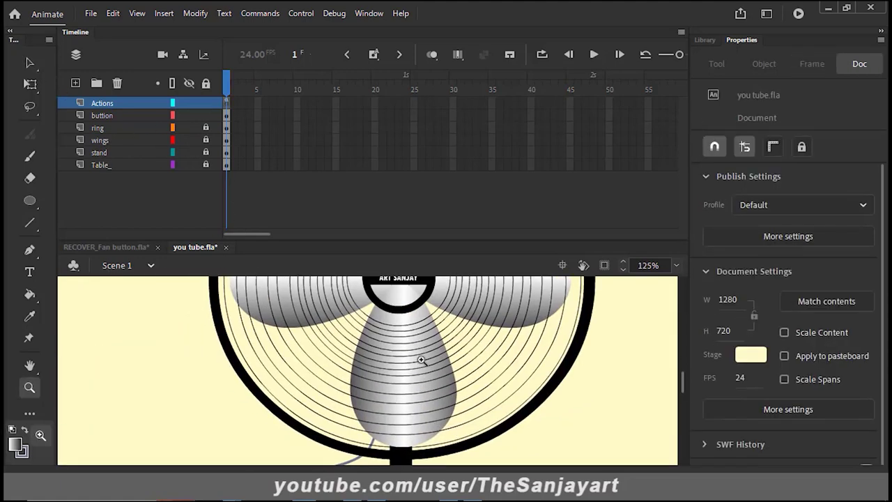
left_click(418, 348, "alt")
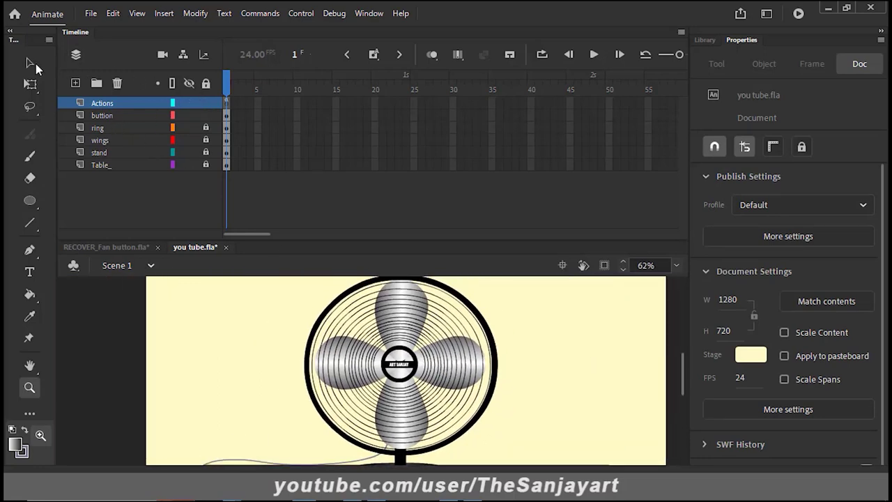
key("v")
left_click(209, 85)
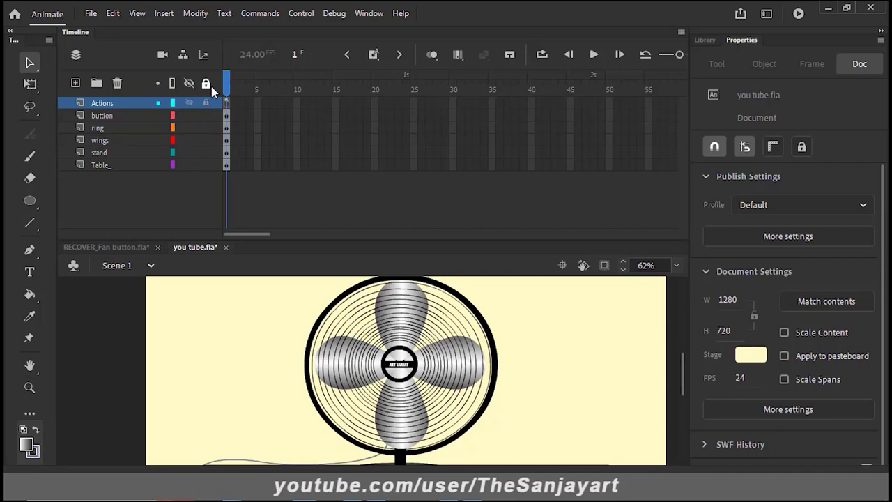
left_click(190, 141)
left_click(191, 140)
left_click(190, 83)
left_click(191, 141)
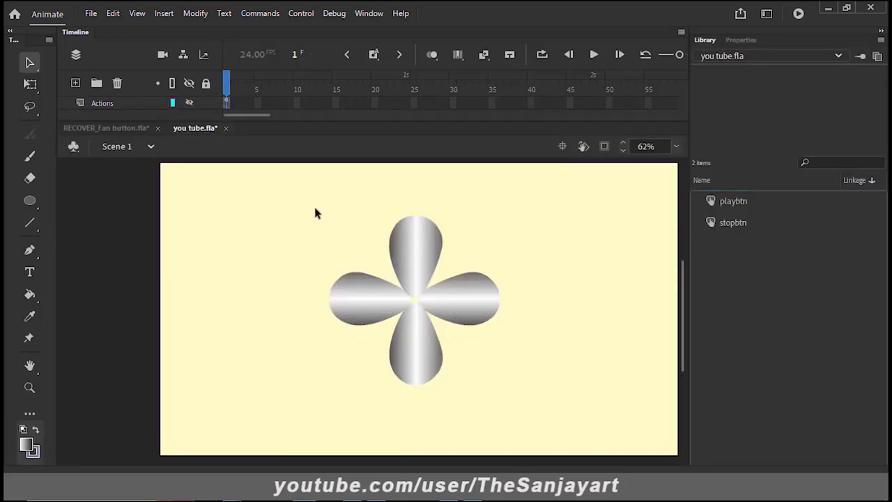
Convert all four fan blades to a Movie Clip symbol named animationfan
left_click_drag(307, 186, 537, 402)
right_click(467, 299)
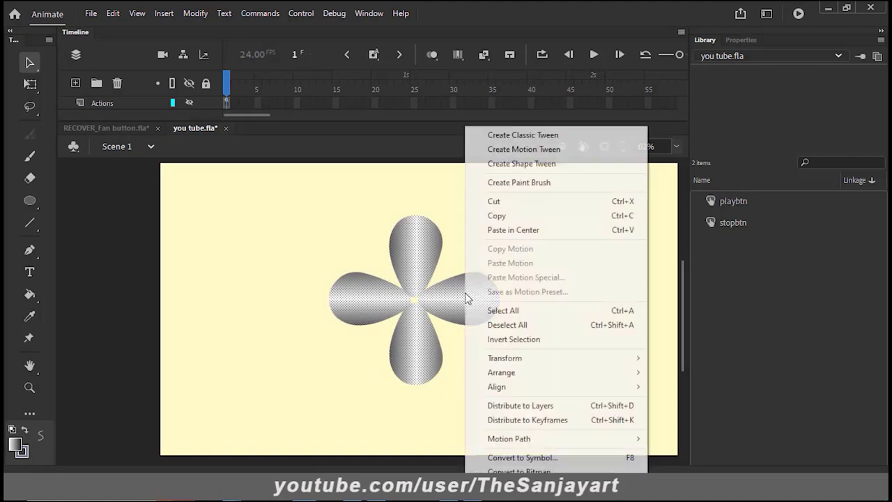
left_click(512, 458)
left_click(359, 129)
left_click(337, 151)
left_click(366, 103)
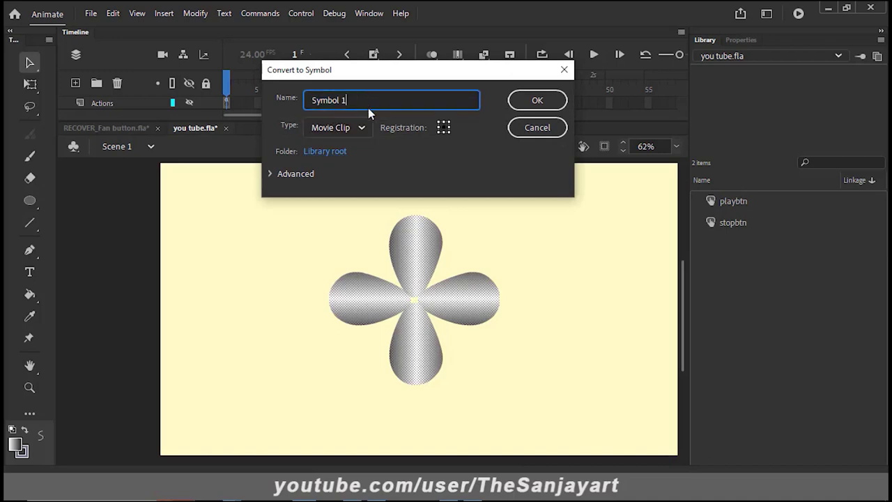
left_click_drag(368, 106, 286, 96)
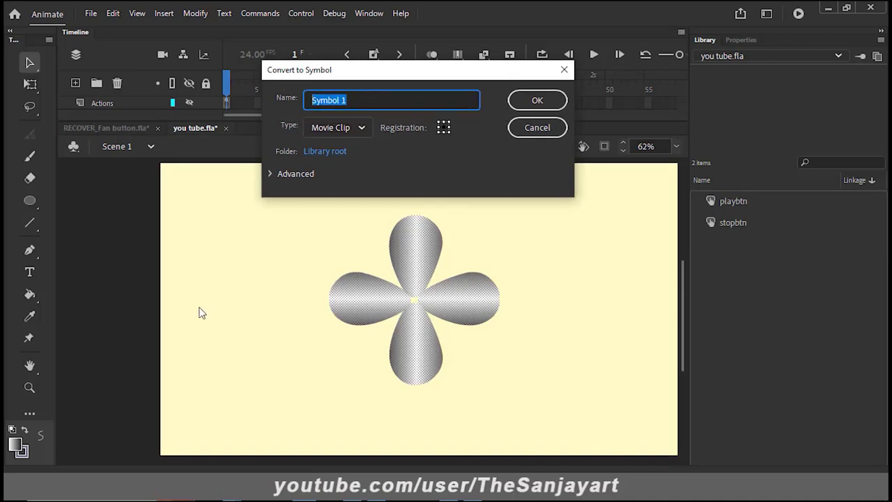
type("animation")
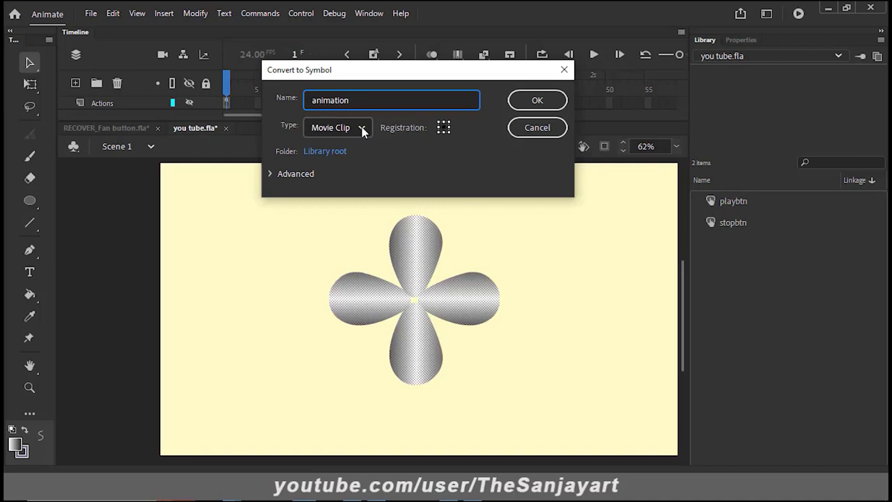
key("BackSpace")
type("fan")
left_click(526, 101)
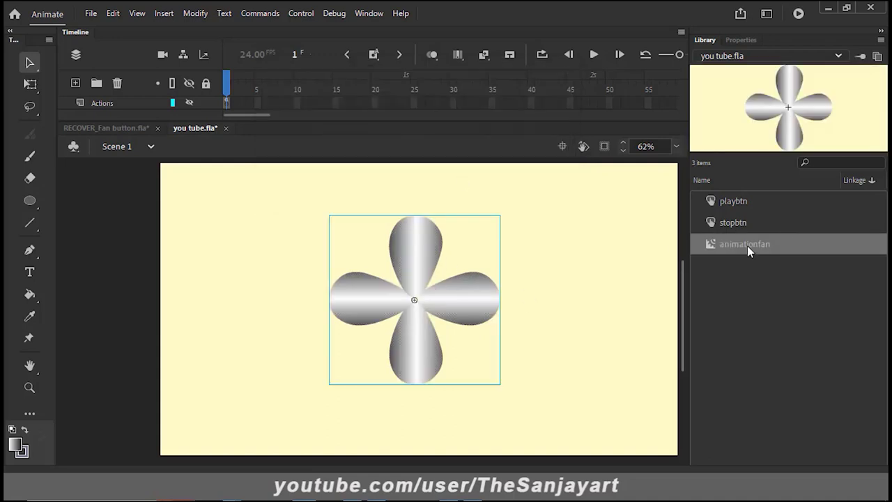
Give the animationfan movie clip the instance name anim and deselect it
left_click(740, 40)
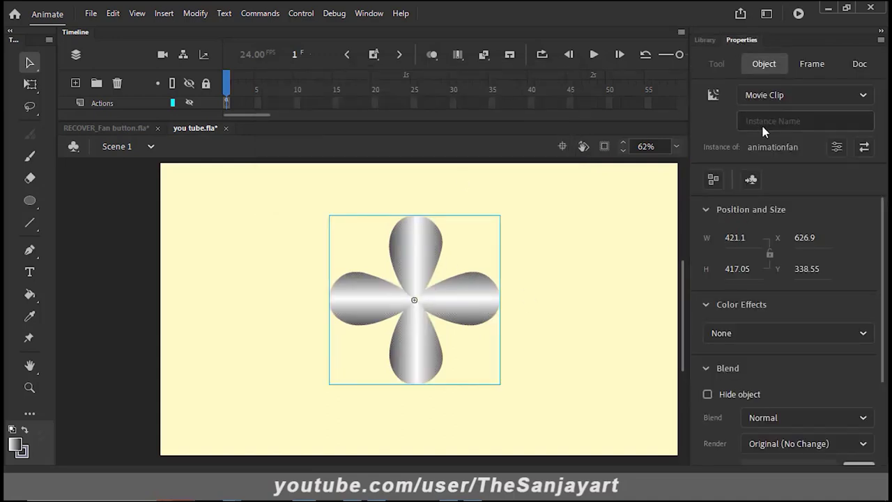
left_click(760, 120)
type("a")
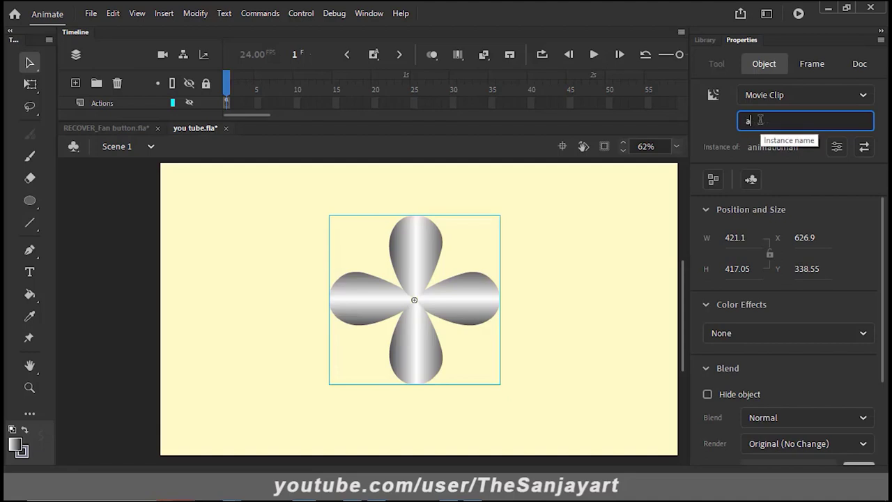
type("nim")
left_click(630, 236)
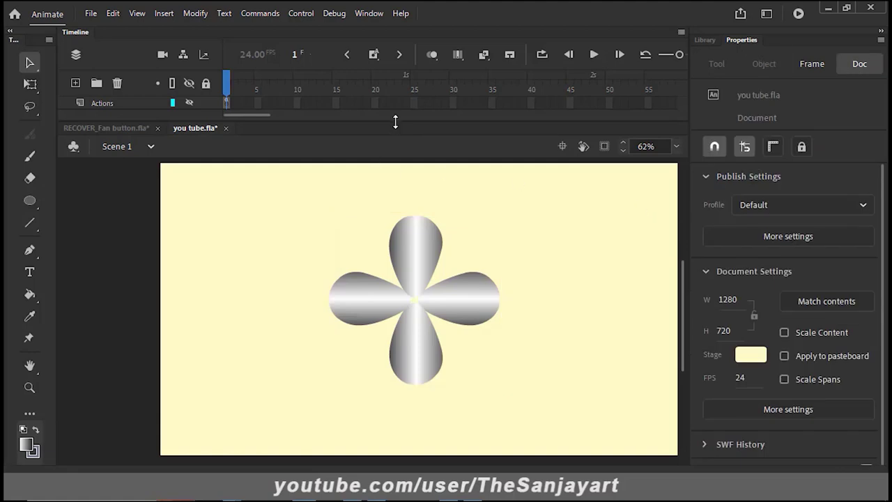
Enlarge the timeline to list every layer and make all layers visible again
left_click_drag(395, 120, 387, 257)
left_click(231, 140)
left_click(250, 203)
left_click(191, 85)
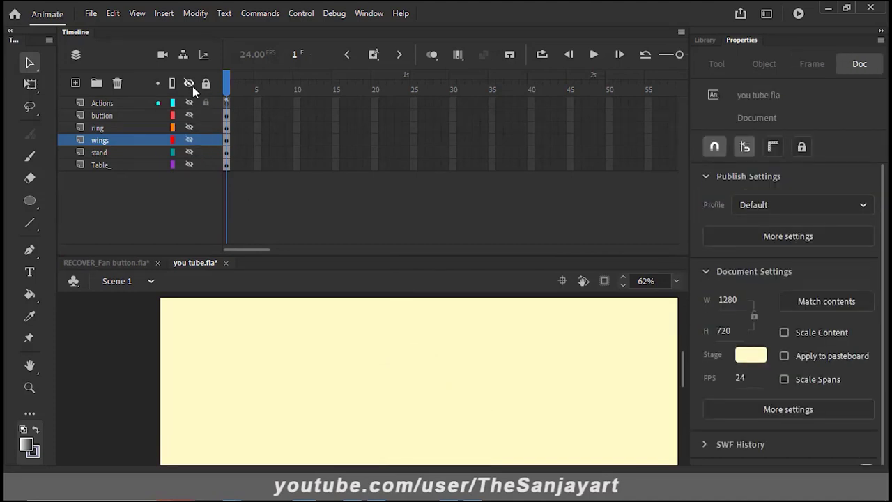
left_click(191, 85)
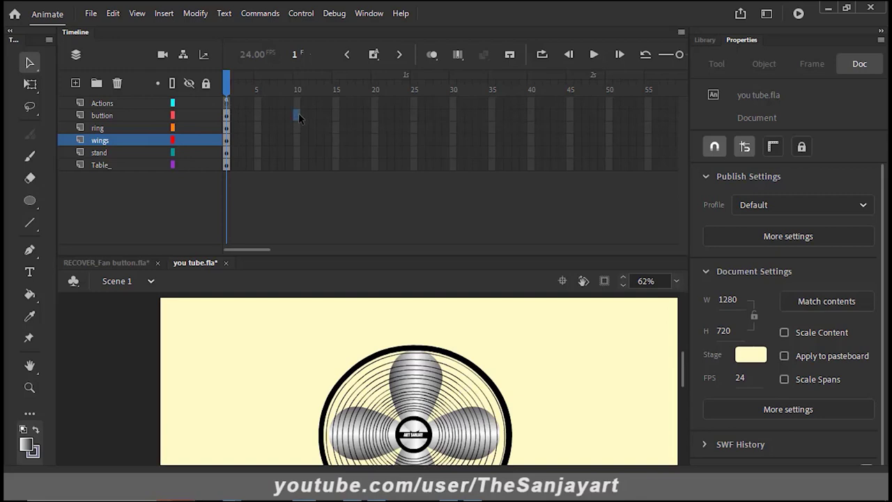
Extend the button, ring, wings, stand and Table_ layers with frames up to frame 10
right_click(296, 167)
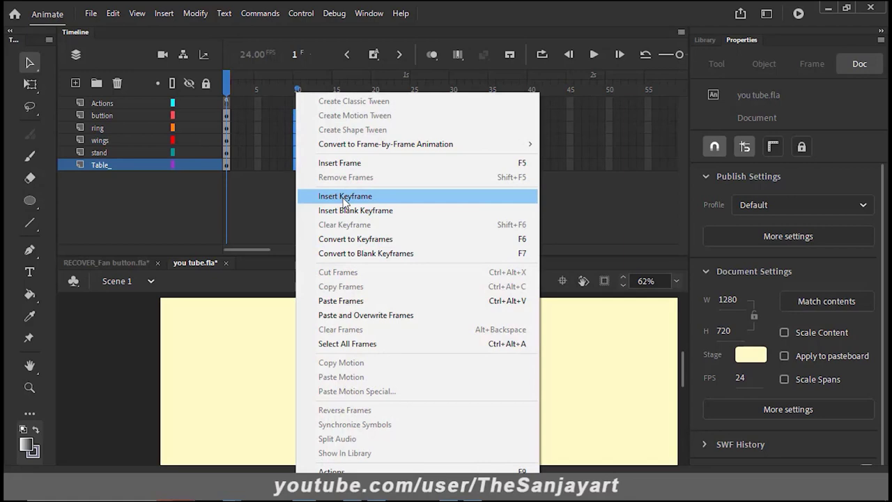
left_click(340, 164)
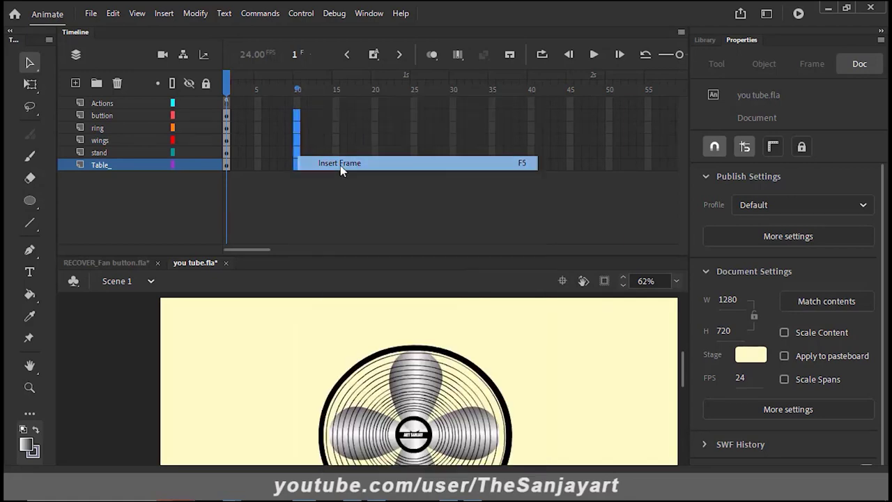
left_click(322, 225)
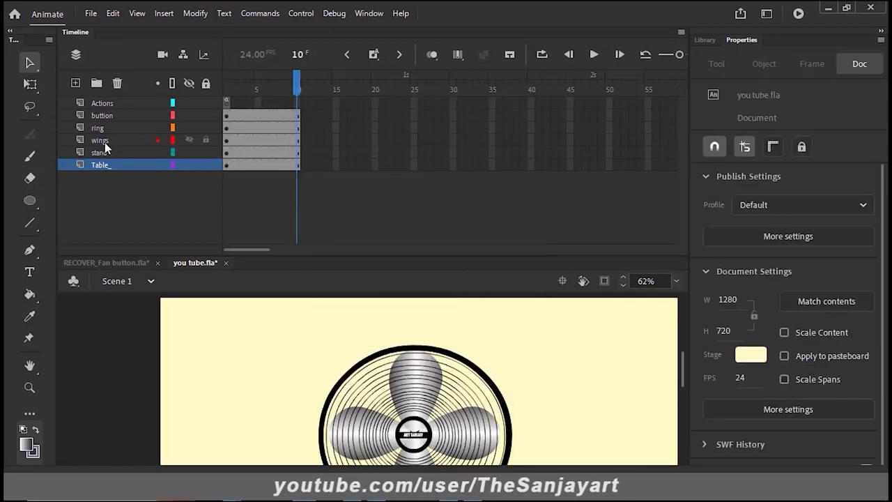
Create a classic tween on the wings layer and insert its end keyframe at frame 10
right_click(239, 140)
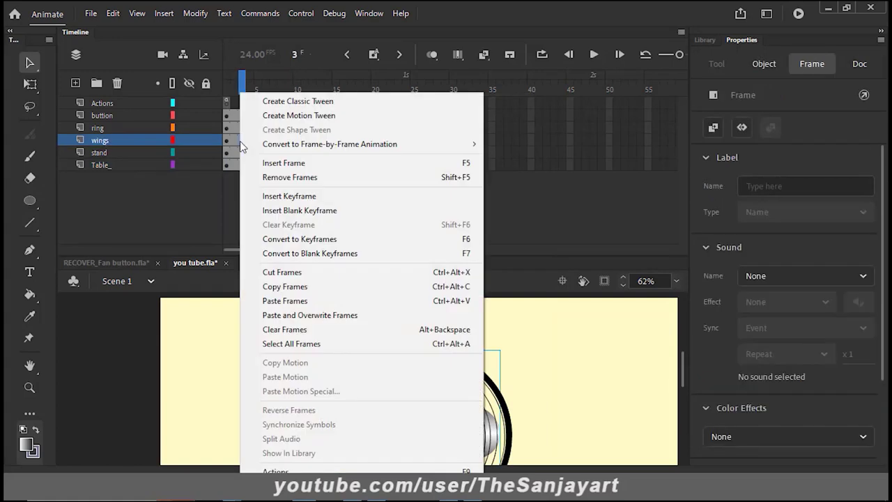
left_click(292, 102)
left_click(298, 143)
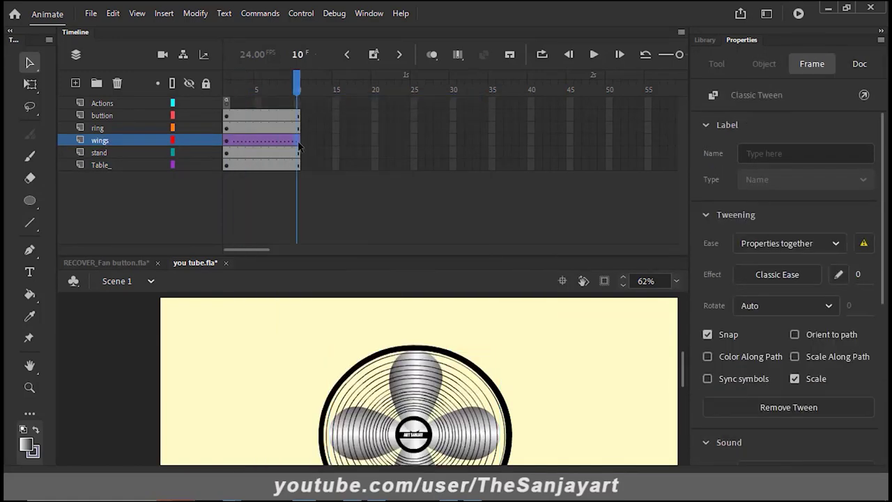
right_click(298, 143)
left_click(341, 197)
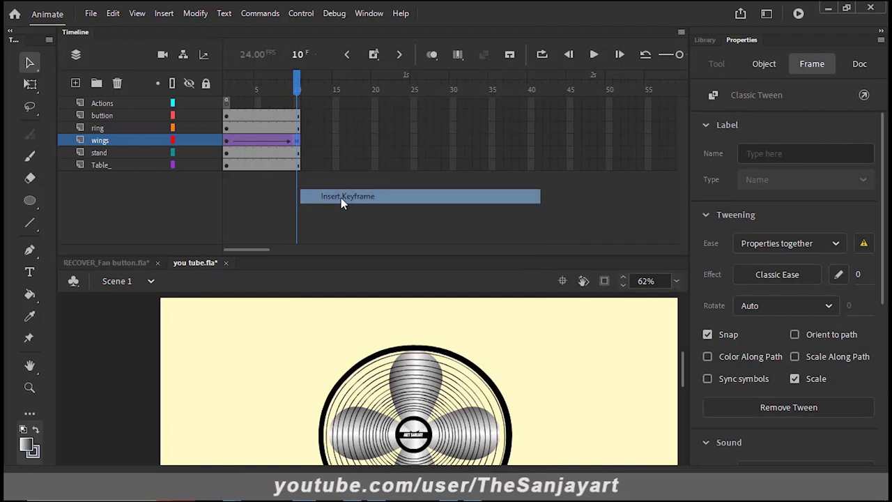
Set the classic tween on the wings layer to rotate clockwise
left_click(454, 344)
key("z")
left_click(454, 406, "alt")
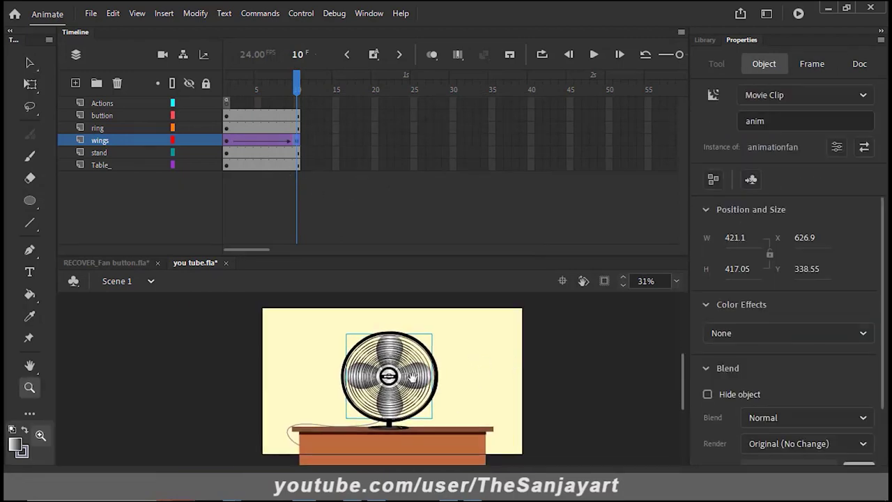
left_click_drag(395, 255, 398, 191)
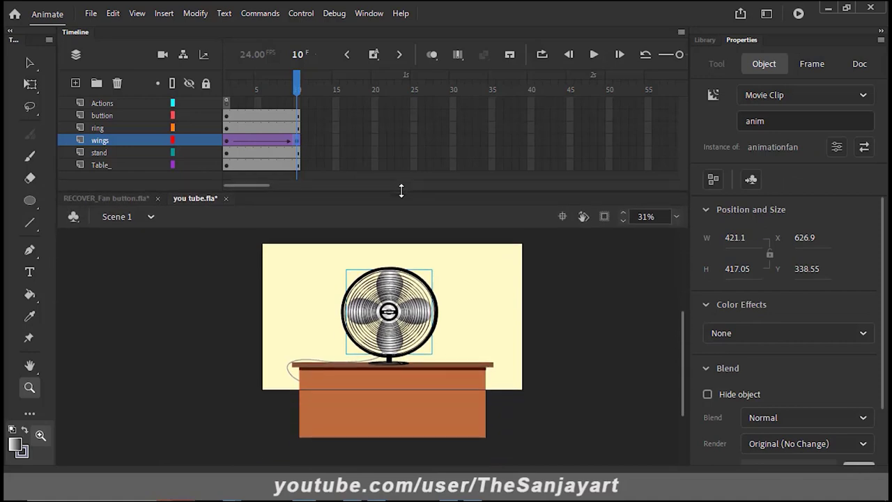
left_click(442, 383)
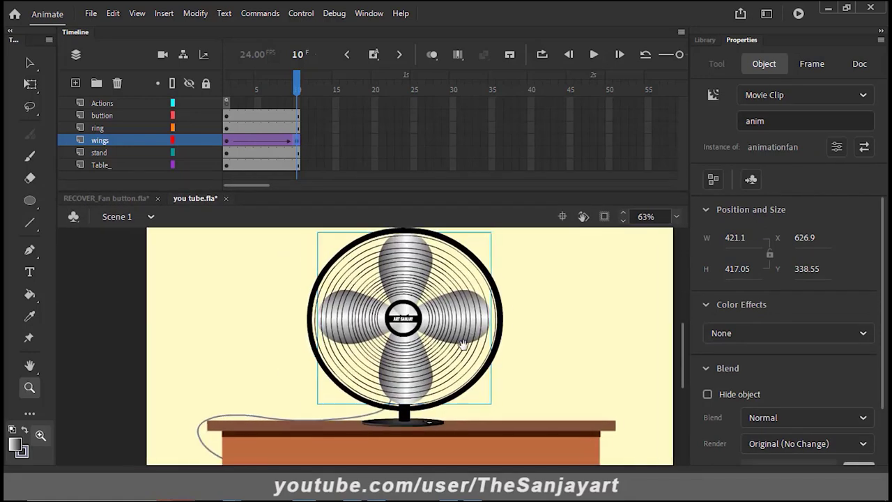
key("v")
left_click(264, 141)
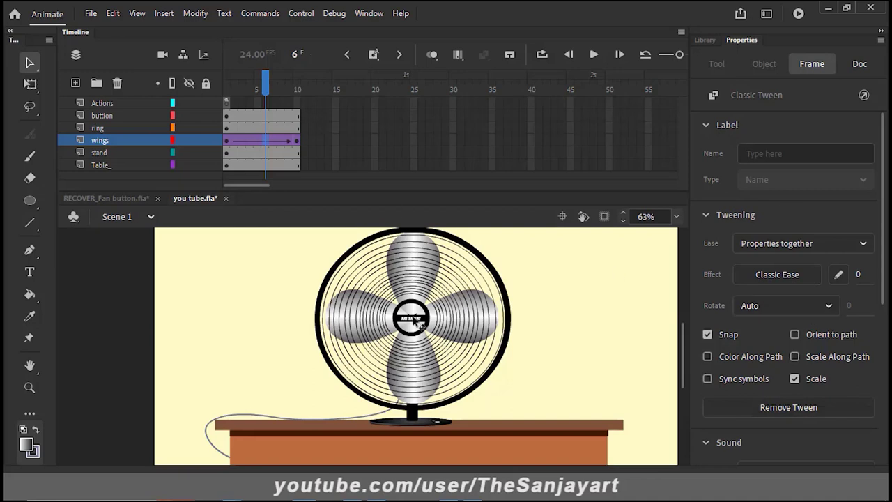
left_click(417, 245)
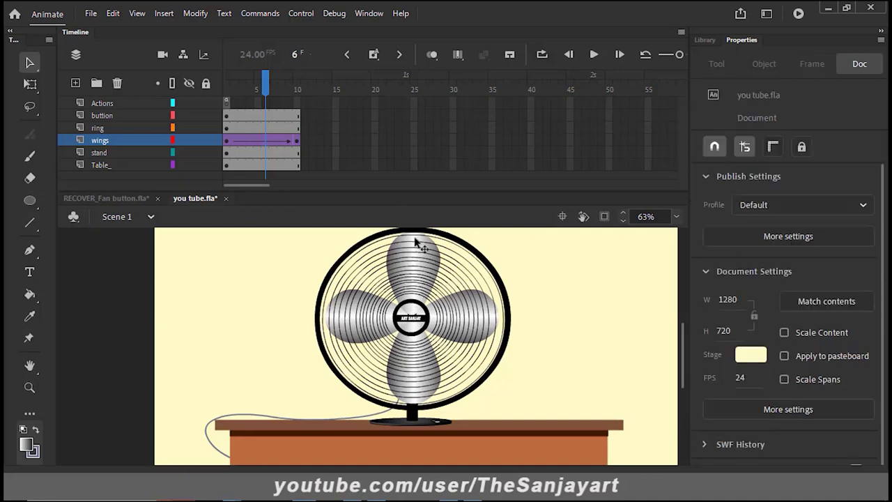
left_click(812, 63)
left_click(787, 305)
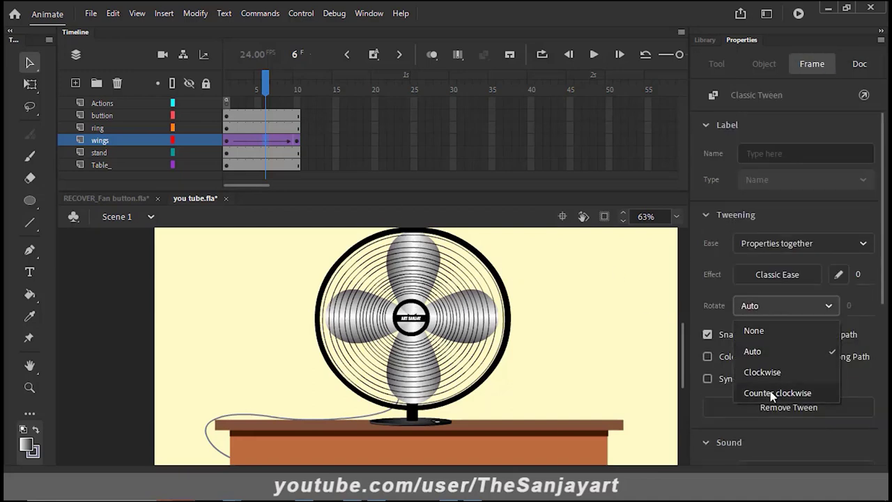
left_click(762, 373)
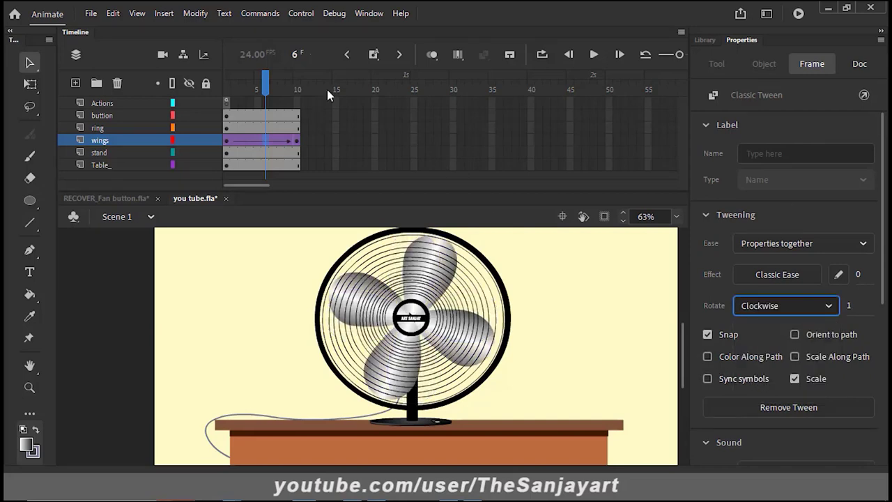
Play the timeline to preview the spinning fan blades on the stage
left_click(593, 55)
left_click(593, 55)
left_click(594, 55)
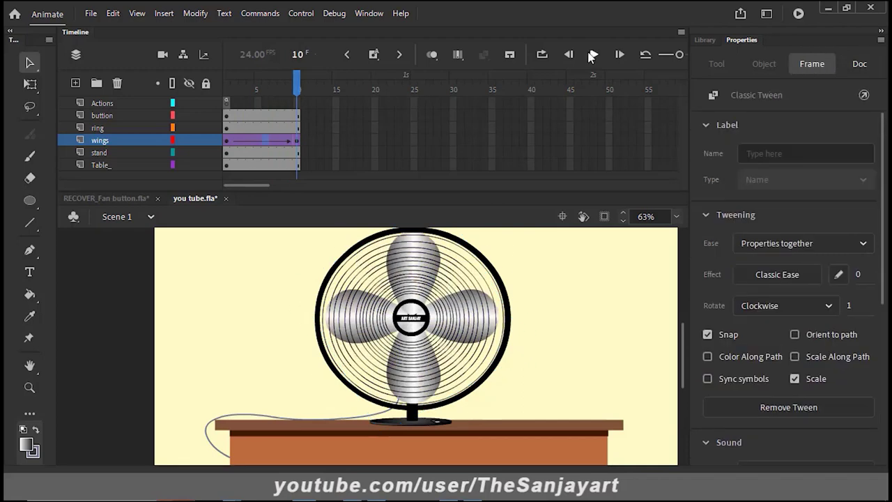
key("Return")
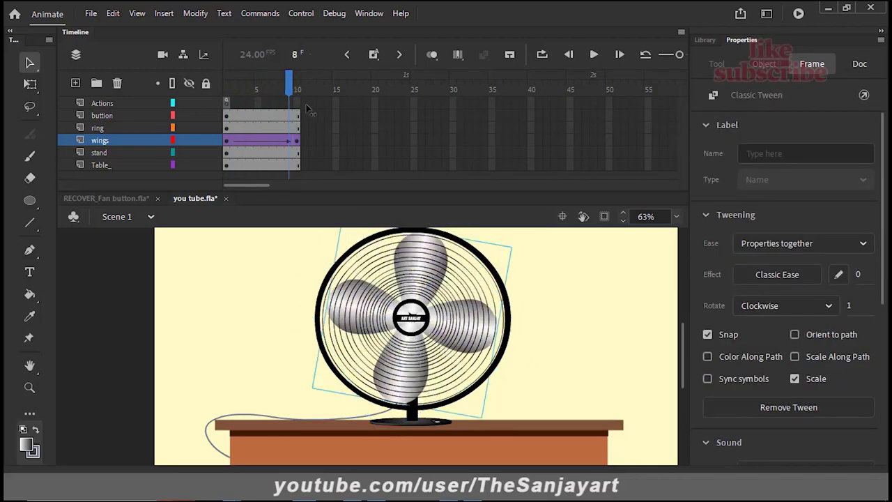
Test the movie and operate the switch button on the fan's base in the running preview
left_click(304, 14)
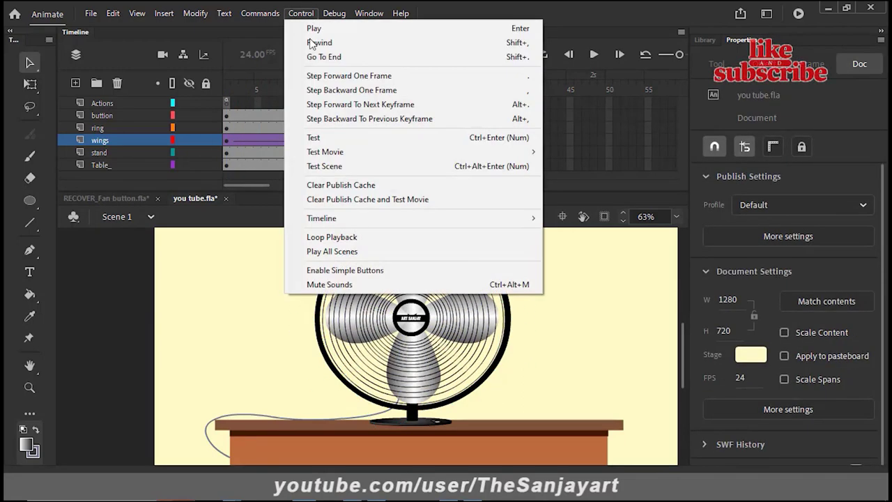
mouse_move(319, 152)
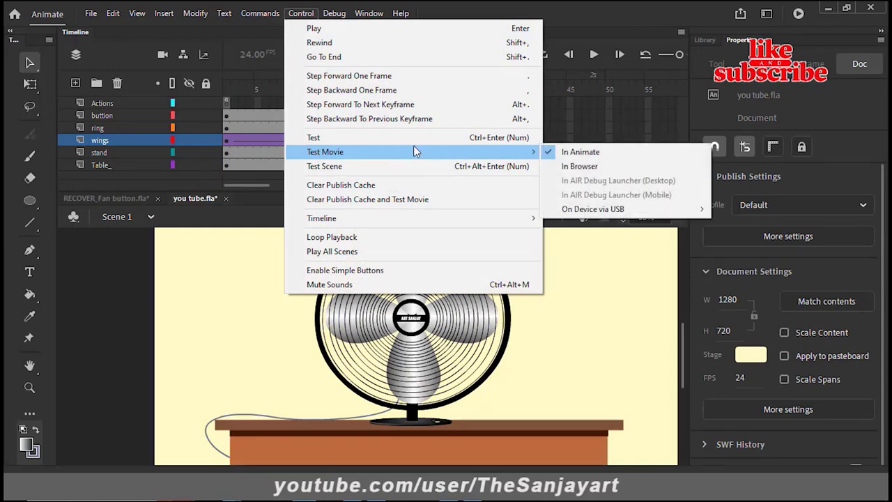
left_click(319, 137)
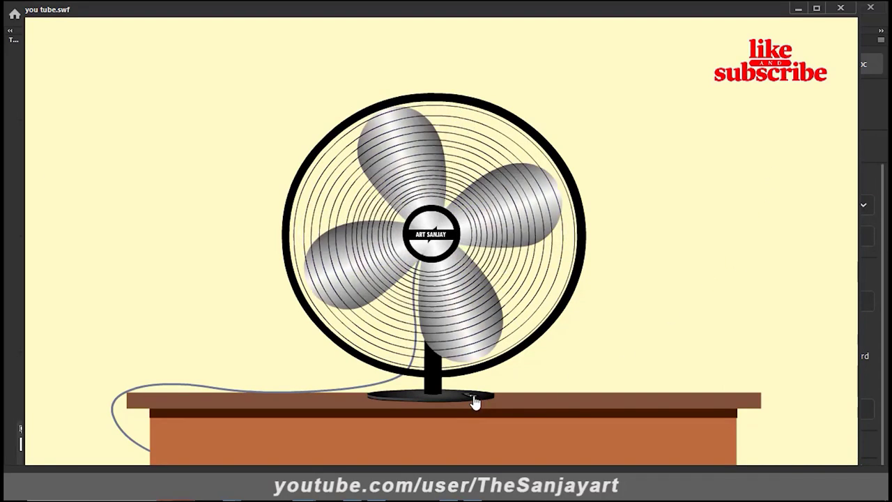
left_click(474, 401)
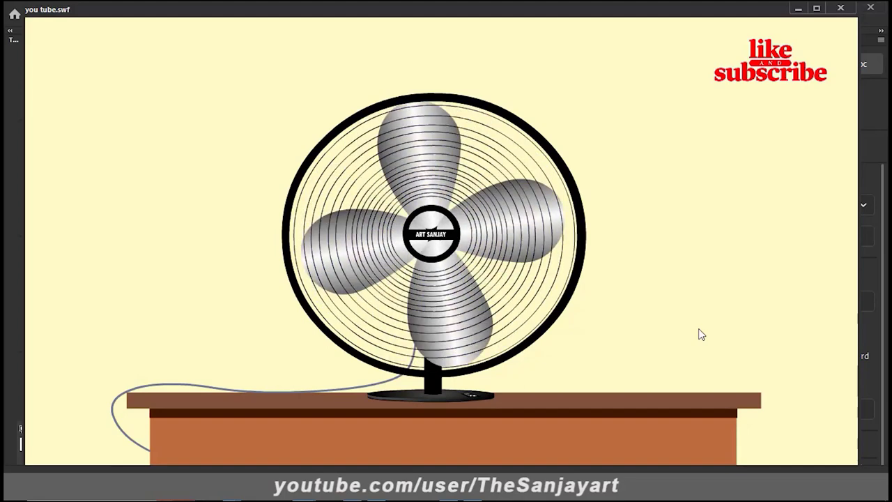